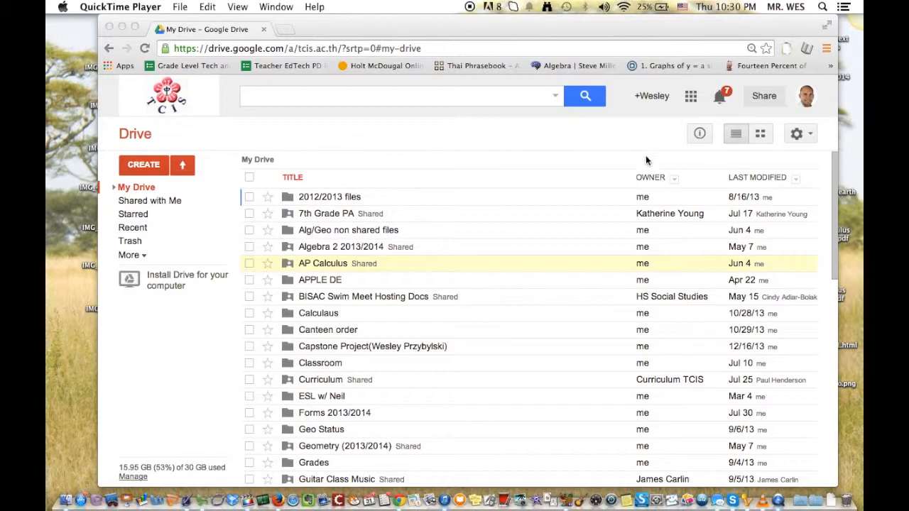
- Switch Drive to the new Drive experience and browse through the My Drive file list
left_click(804, 136)
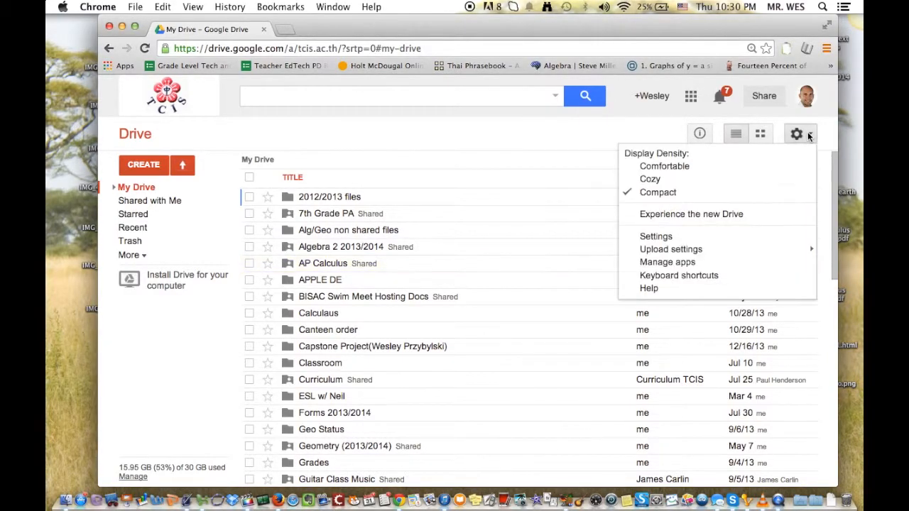
left_click(732, 214)
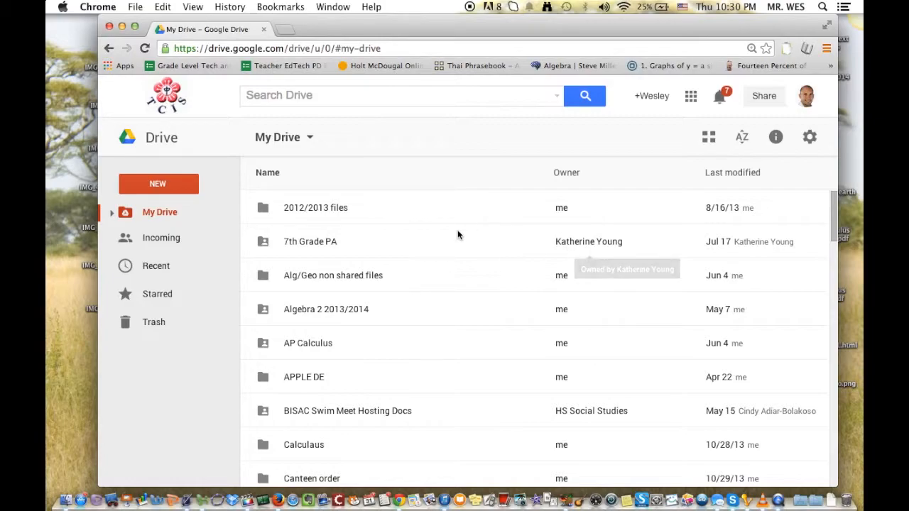
scroll(436, 361, "down", 10)
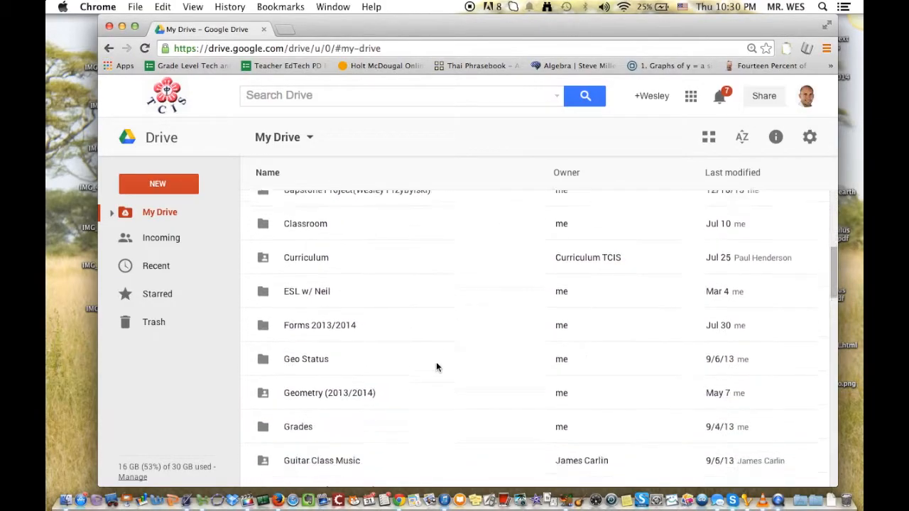
scroll(437, 366, "up", 10)
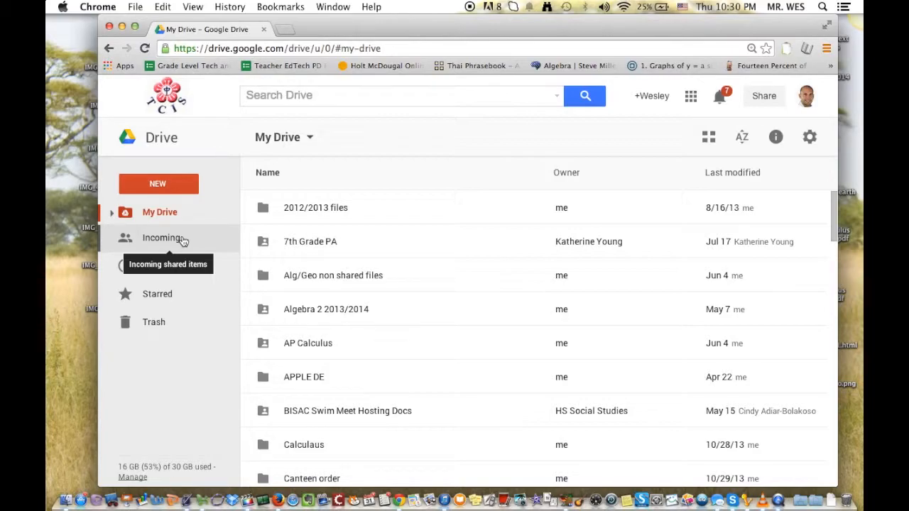
- Leave the new Drive and return to the classic interface
left_click(810, 138)
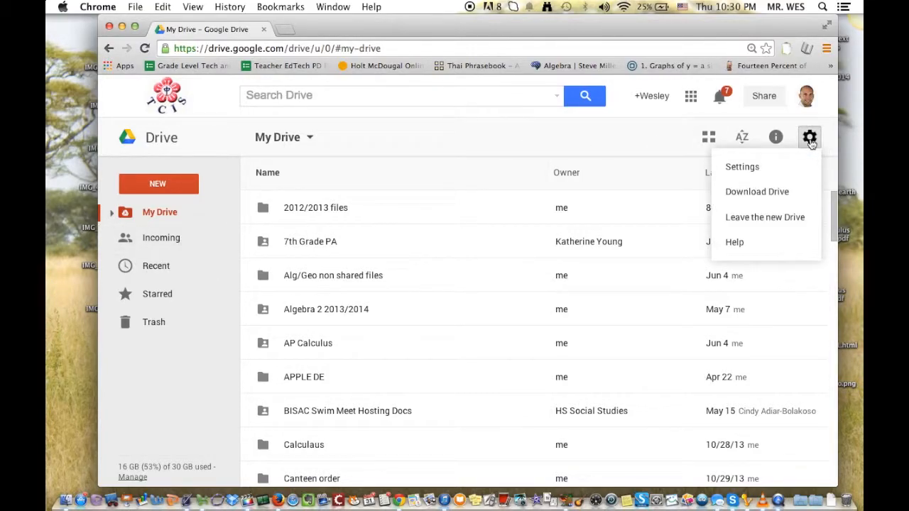
left_click(773, 217)
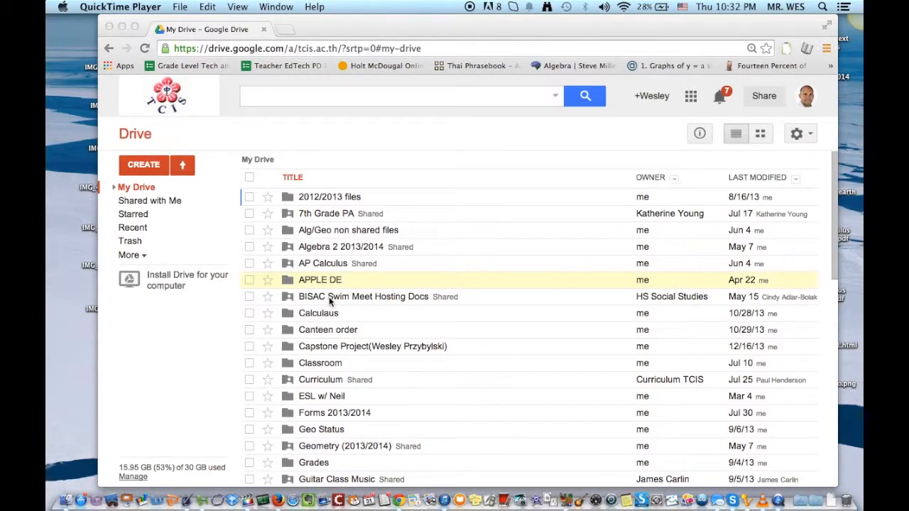
- Create a new Google Form from My Drive
scroll(329, 297, "down", 5)
scroll(329, 297, "up", 5)
left_click(151, 168)
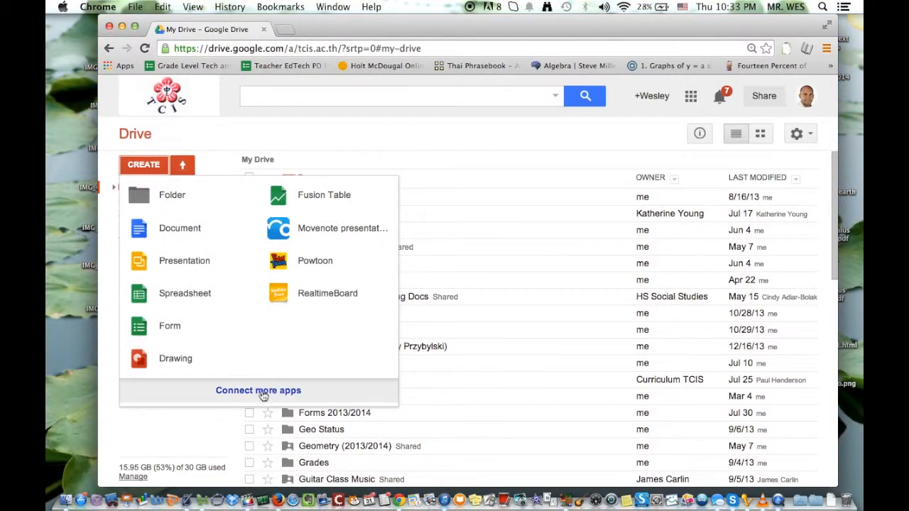
left_click(199, 330)
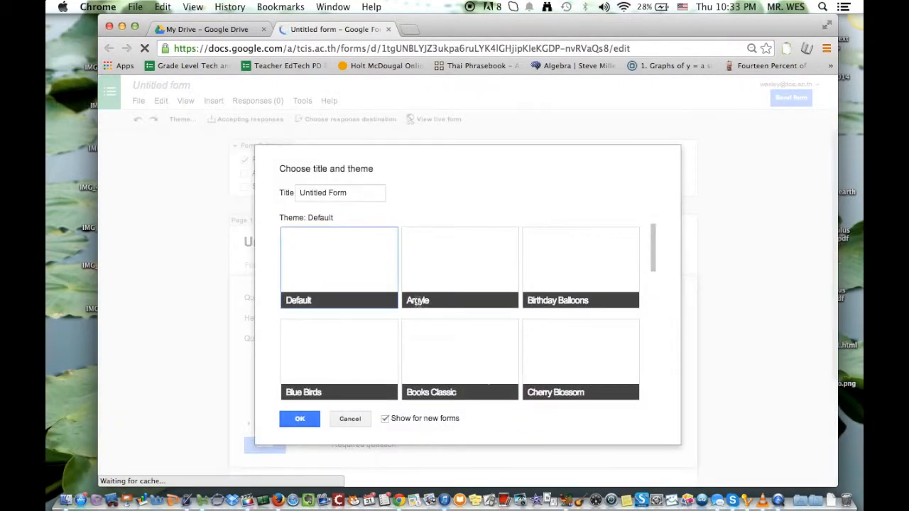
- Choose the Birthday Balloons theme for the new form, keeping its default title, and confirm
scroll(458, 342, "down", 2)
scroll(458, 341, "down", 3)
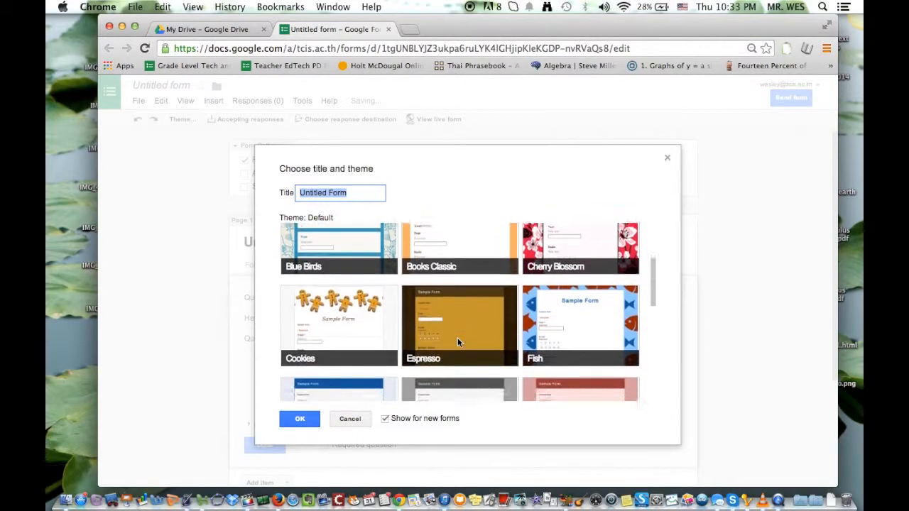
scroll(458, 341, "up", 5)
left_click(530, 285)
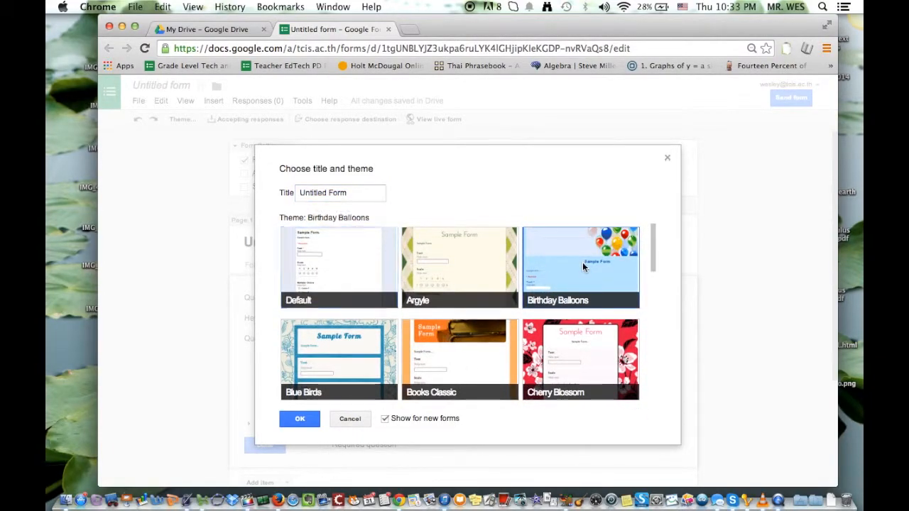
left_click(301, 419)
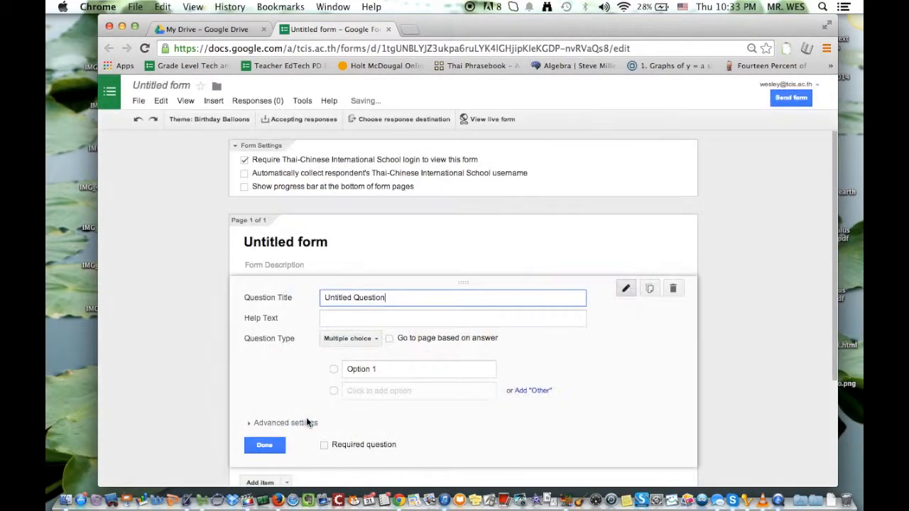
- Rename the form document as "Test or quiz"
left_click(162, 86)
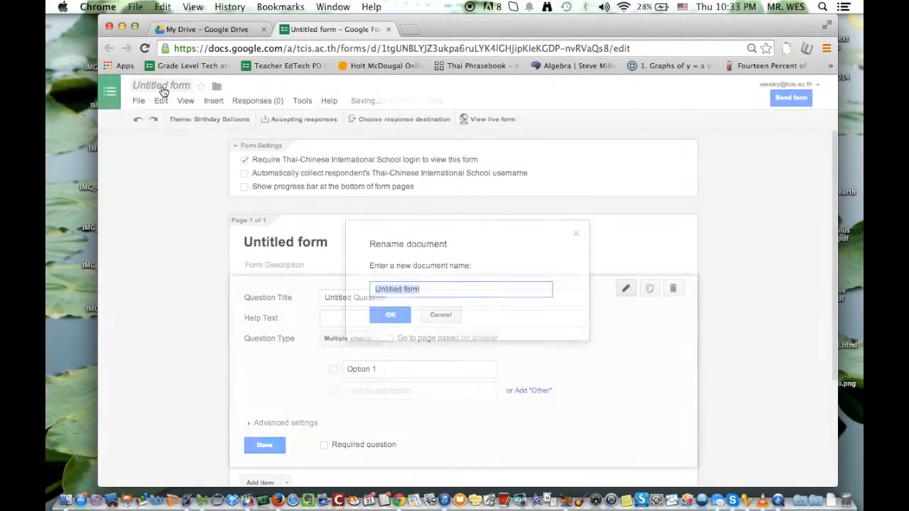
type("Test ")
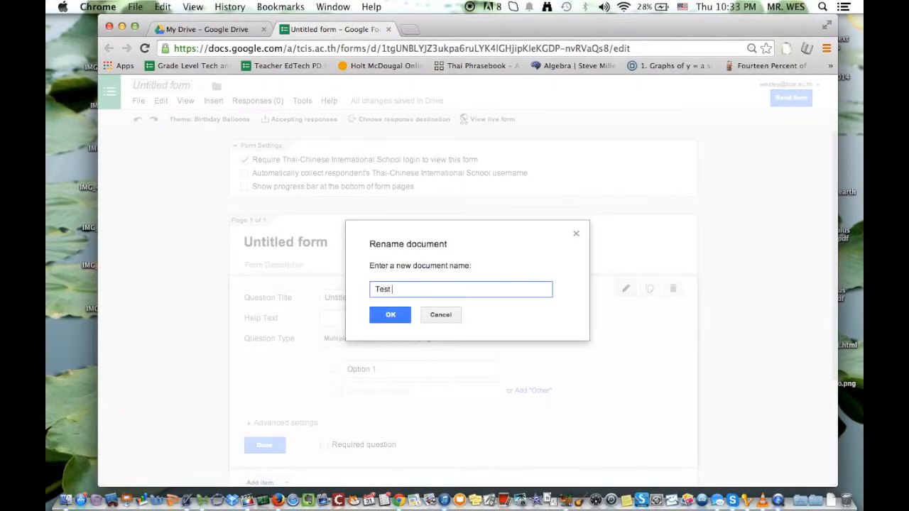
type("or quiz")
left_click(391, 317)
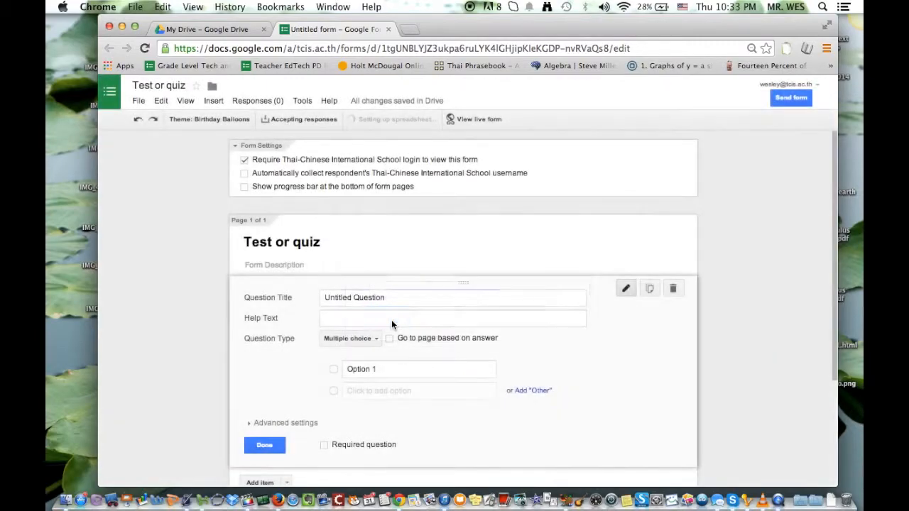
- Set the first question's title to "What is the capitol of thailand?"
triple_click(380, 299)
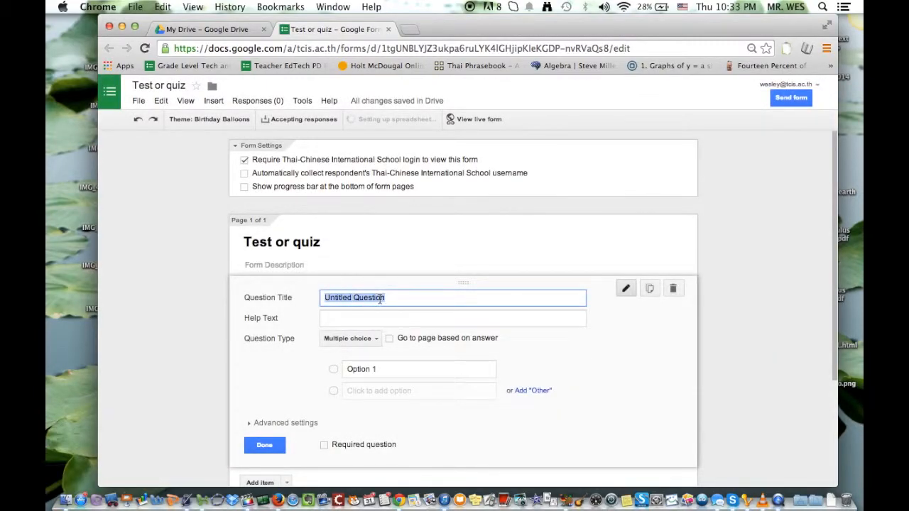
type("What is the capi")
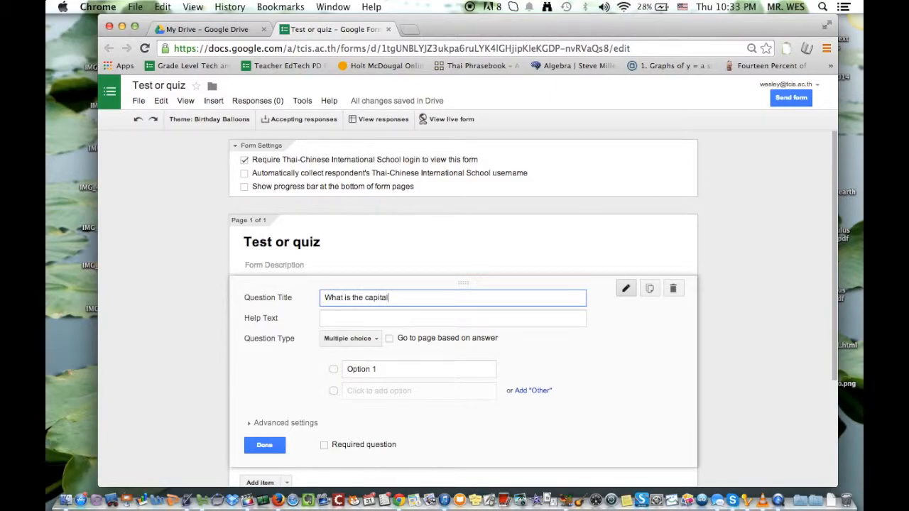
type("tol of Bangkok?")
left_click(364, 369)
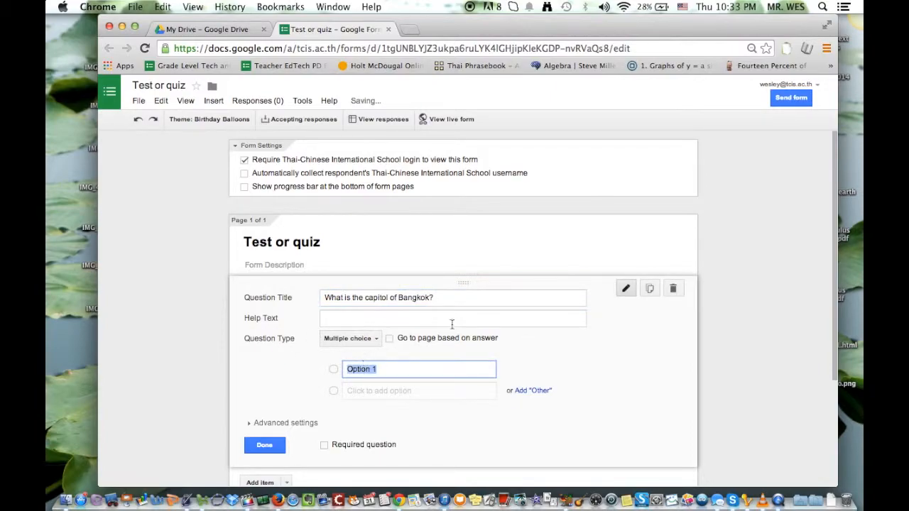
double_click(409, 297)
type("thailand")
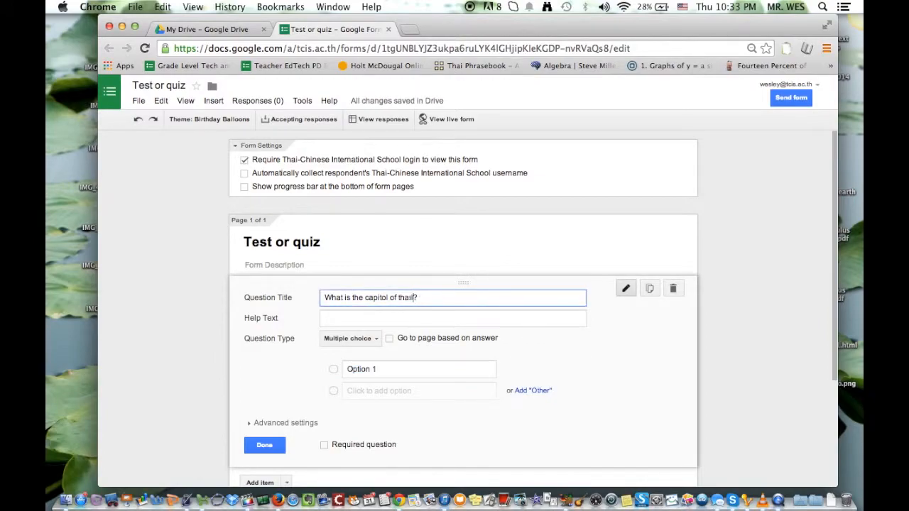
- Enter Bangkok and Boston as the question's multiple-choice options and finish editing the question
left_click(361, 370)
type("Bangkok")
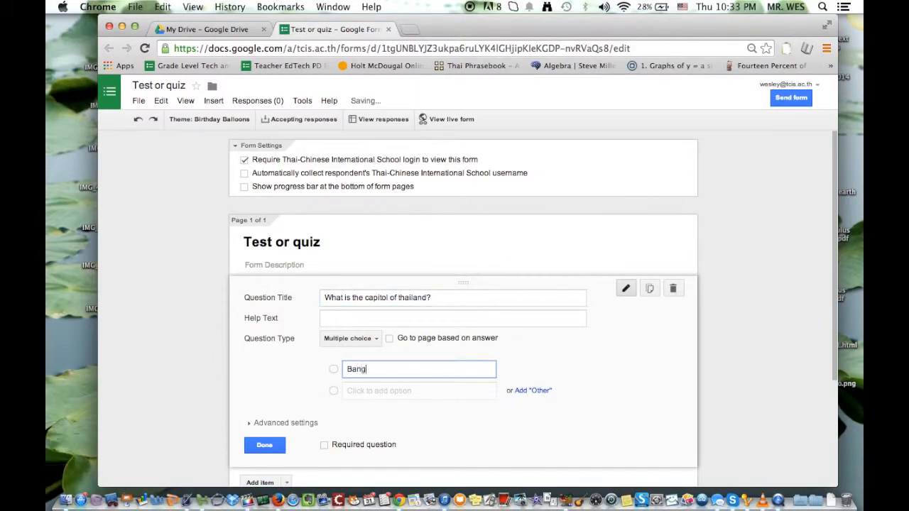
left_click(376, 392)
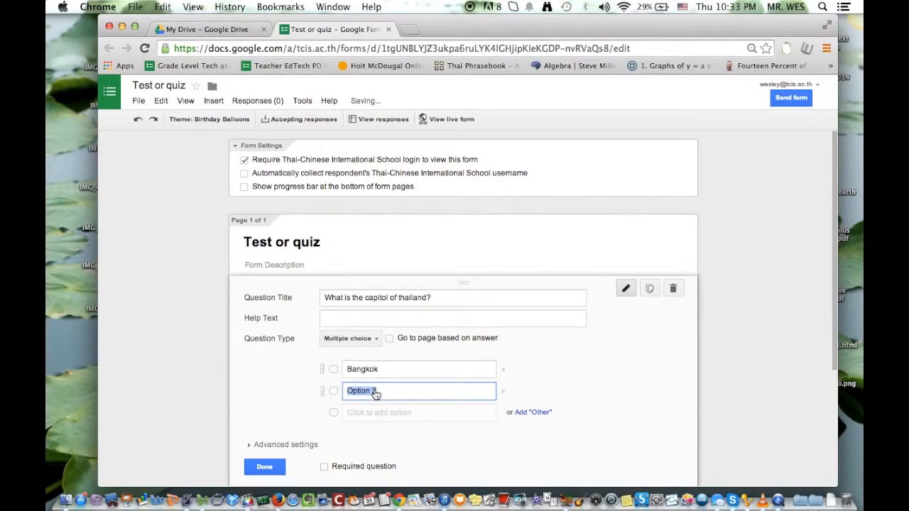
type("Boston")
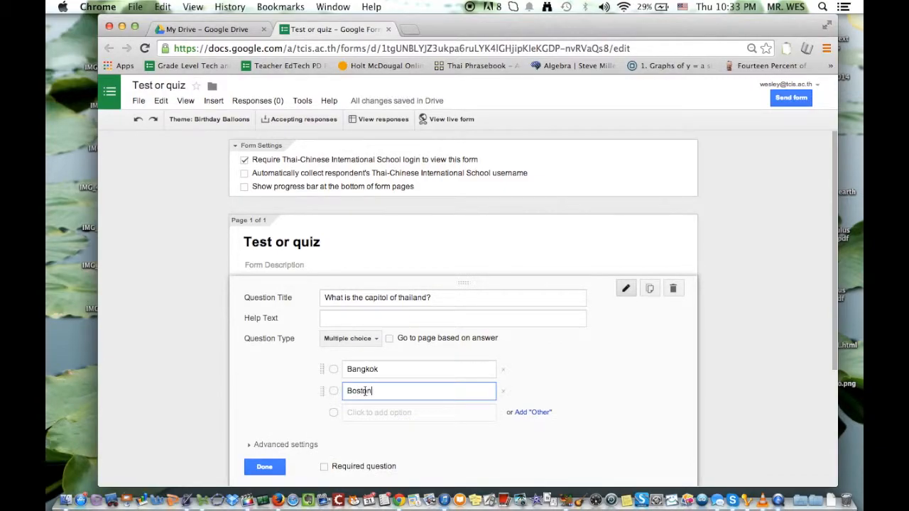
left_click(263, 468)
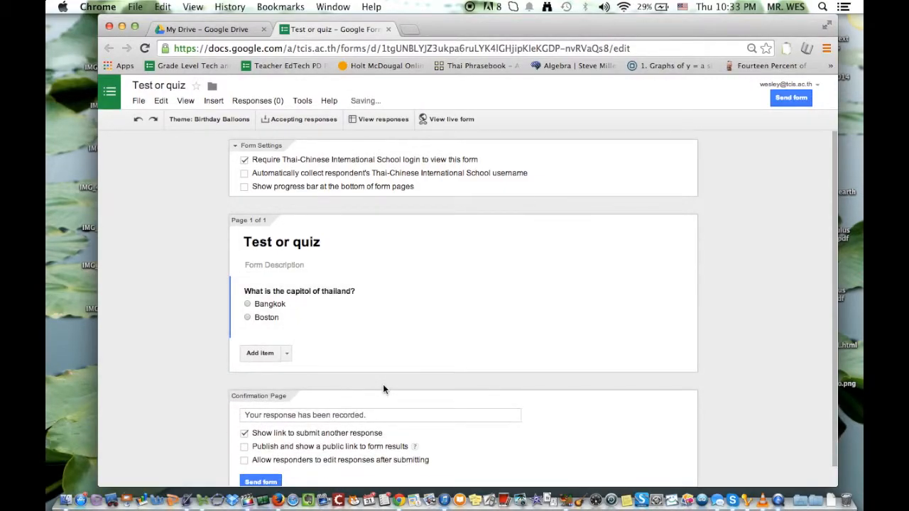
scroll(383, 390, "down", 1)
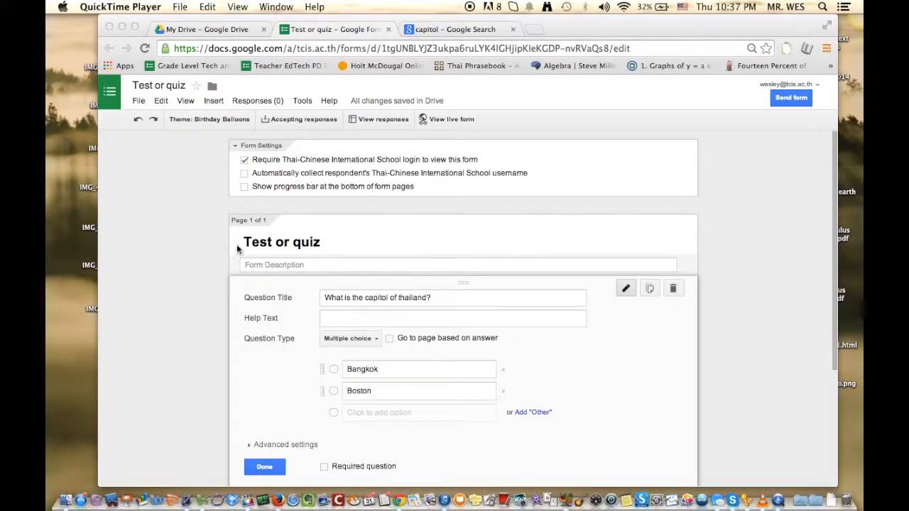
- Preview the live form with its question and options, then close the preview
left_click(442, 121)
left_click(442, 121)
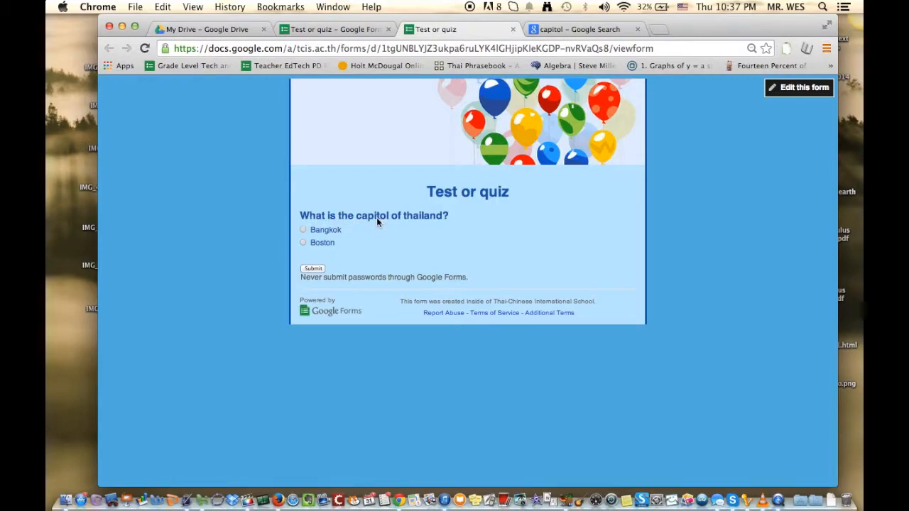
left_click(513, 30)
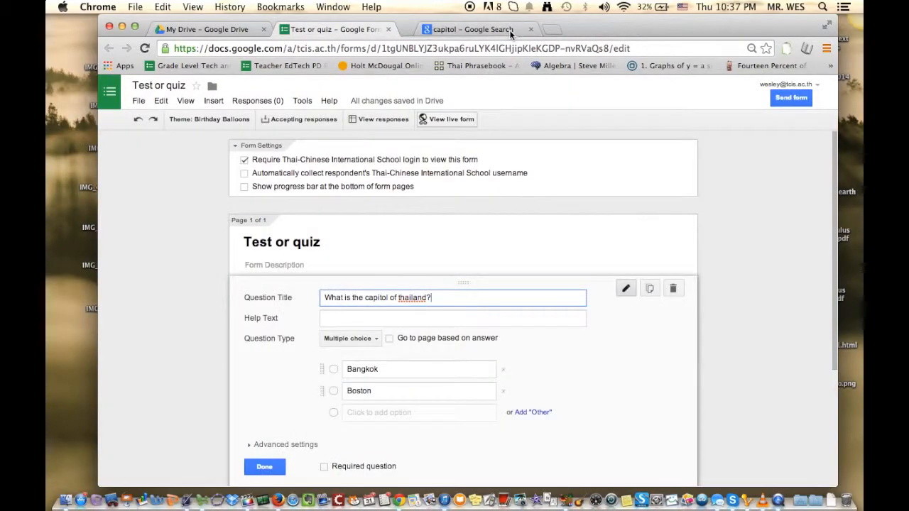
- Correct the question title to read "What is the capital of Thailand?"
left_click(387, 298)
key("BackSpace")
type("a")
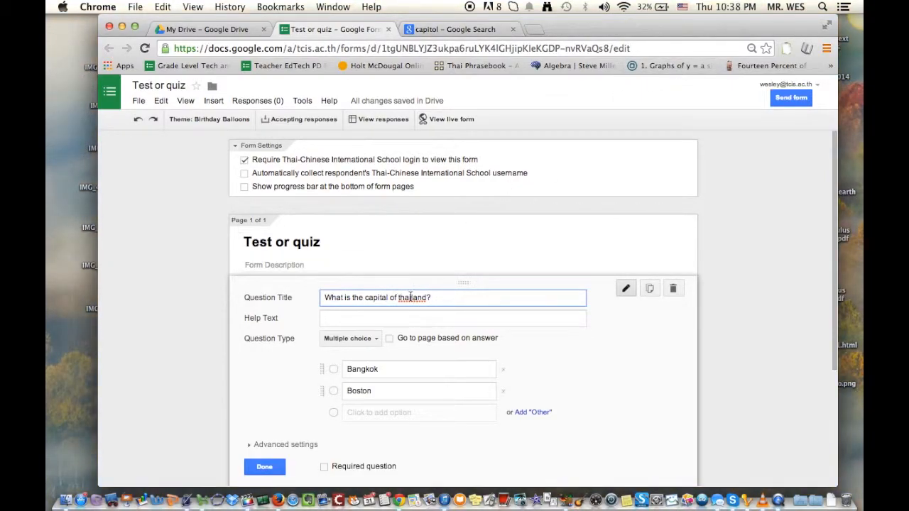
left_click(402, 298)
key("BackSpace")
type("T")
- Set the confirmation message to "Good job you are done, now go start your homework!" and disable the link to submit another response
scroll(266, 270, "down", 5)
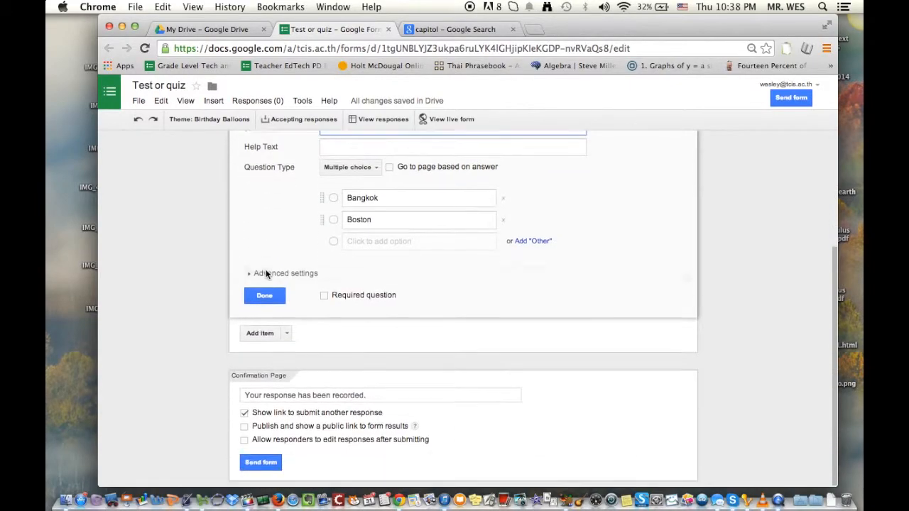
left_click_drag(377, 395, 238, 384)
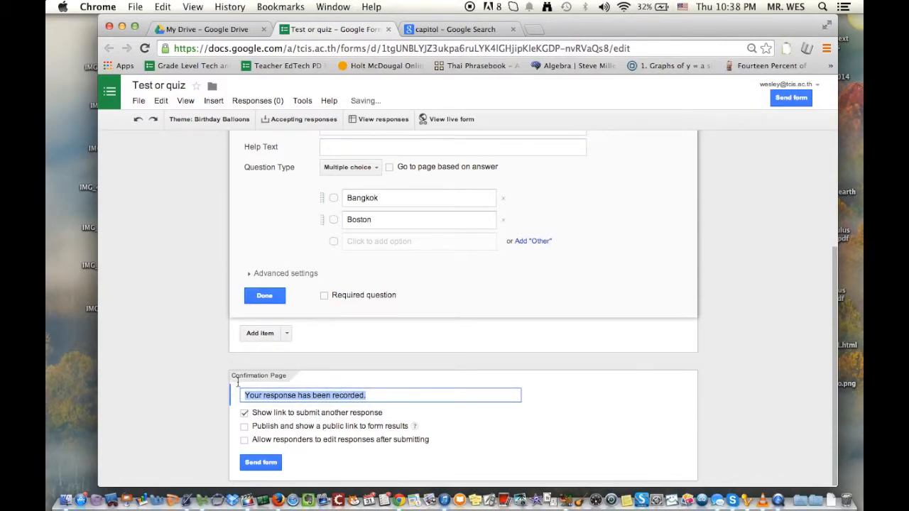
type("Good job you")
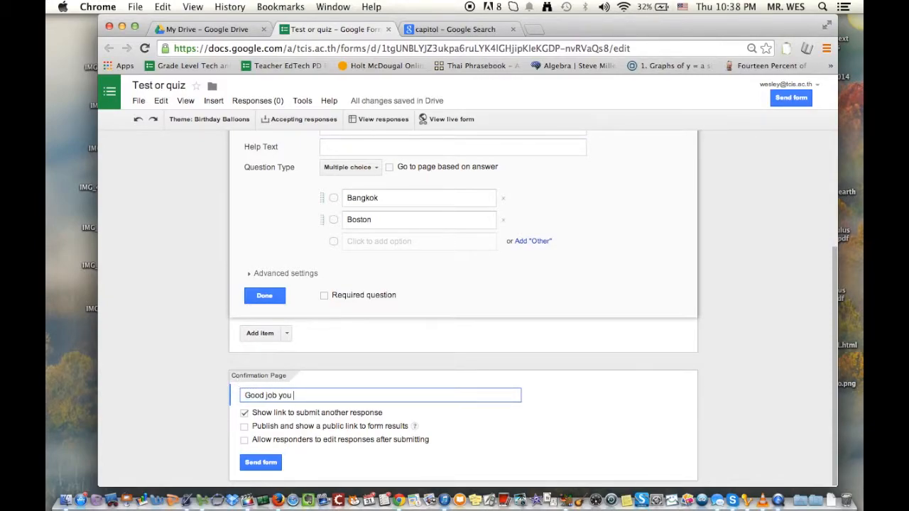
type(" are done, now go start your homework!")
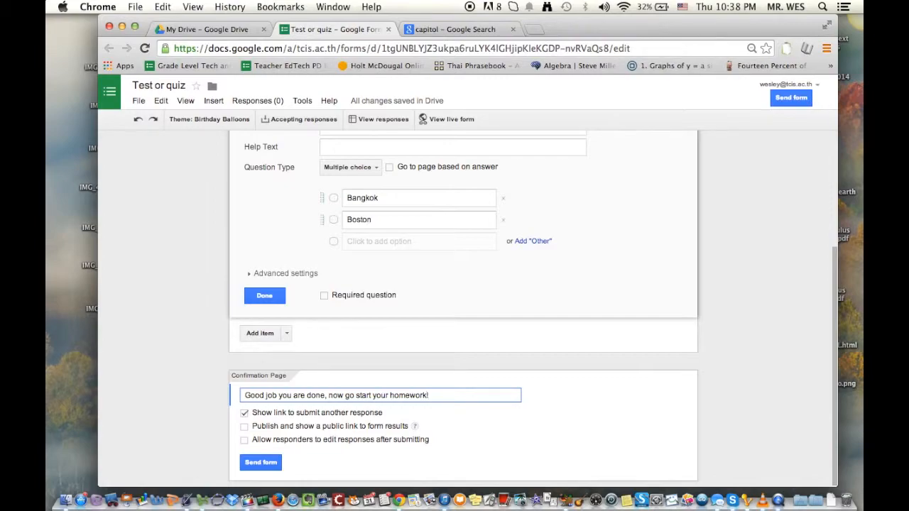
left_click(243, 413)
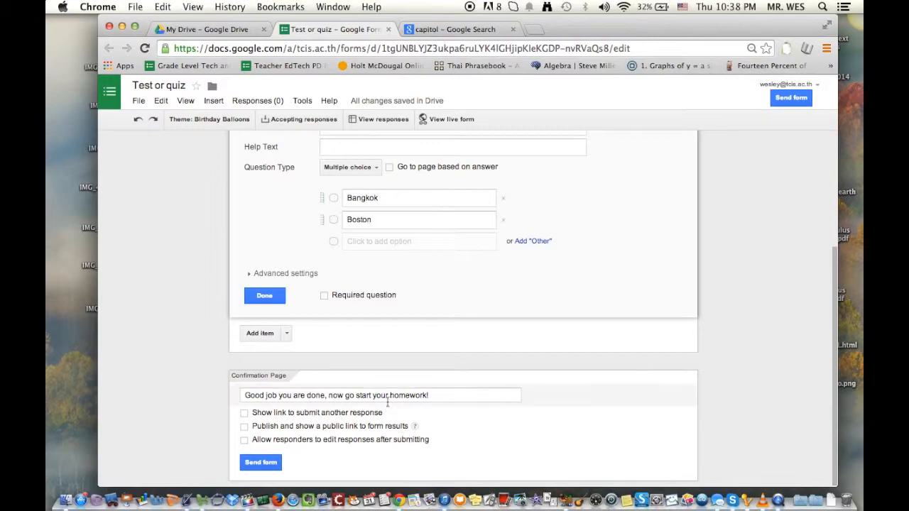
- Stop the form from accepting responses and view the live form in its closed state
scroll(382, 333, "up", 5)
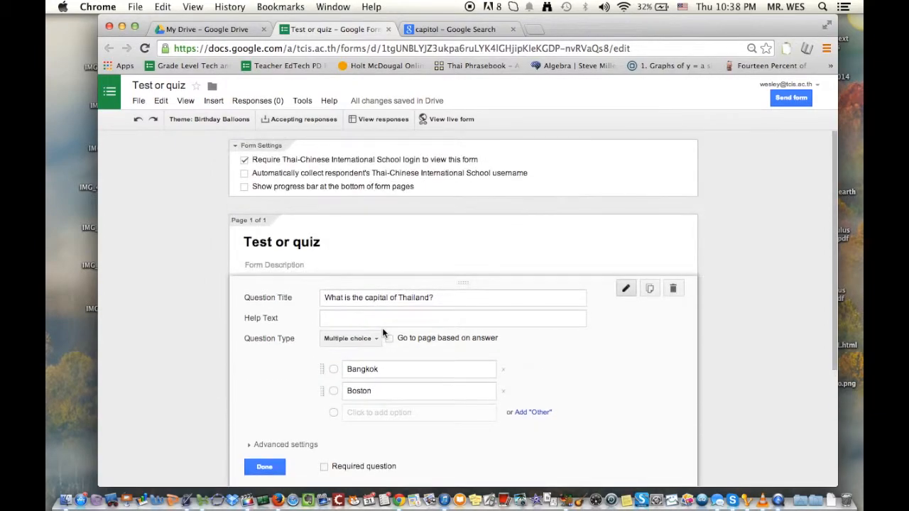
left_click(300, 118)
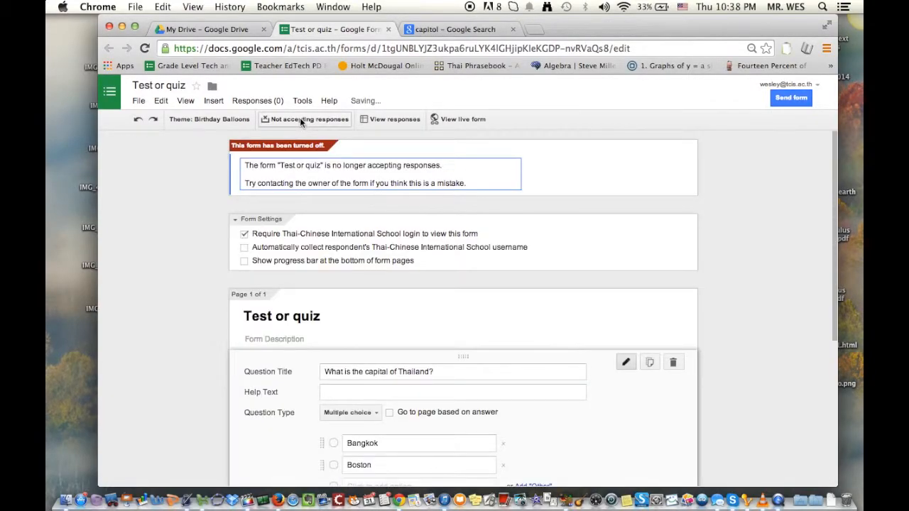
left_click(456, 120)
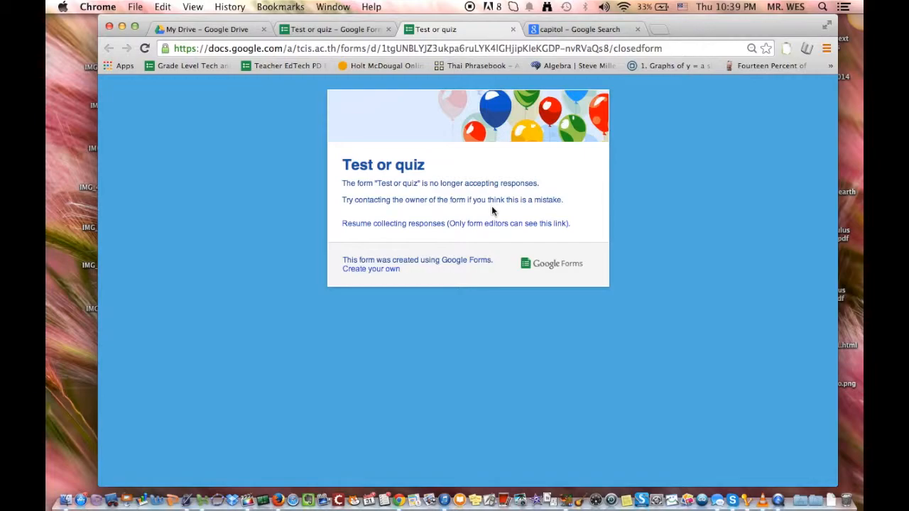
left_click(230, 6)
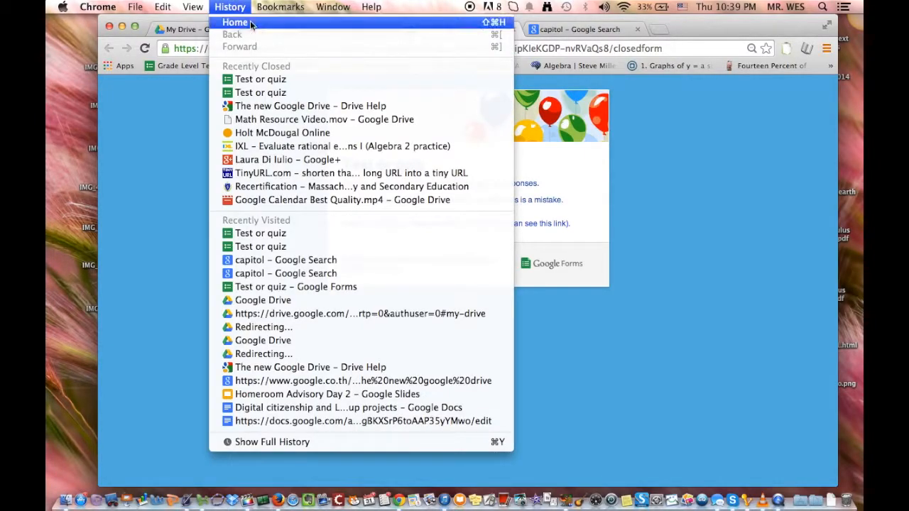
left_click(696, 269)
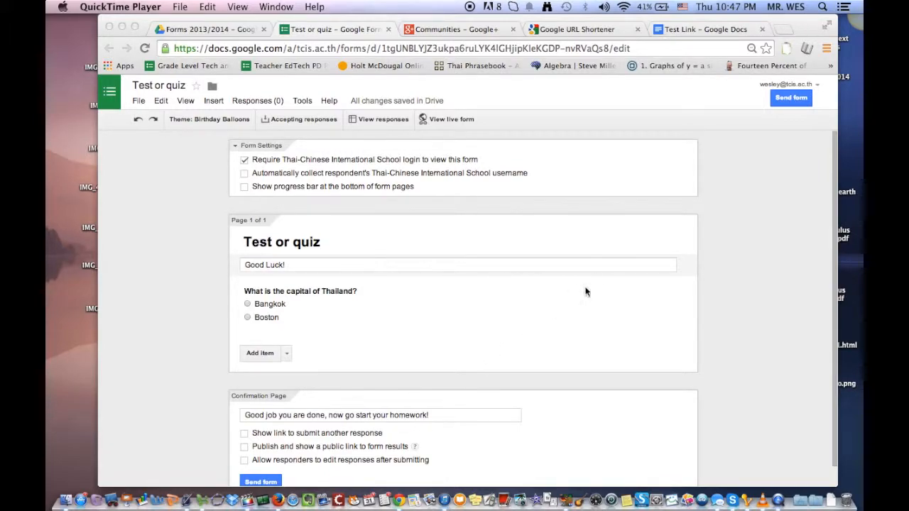
- Open the options for sending the form and select its share link
left_click(789, 100)
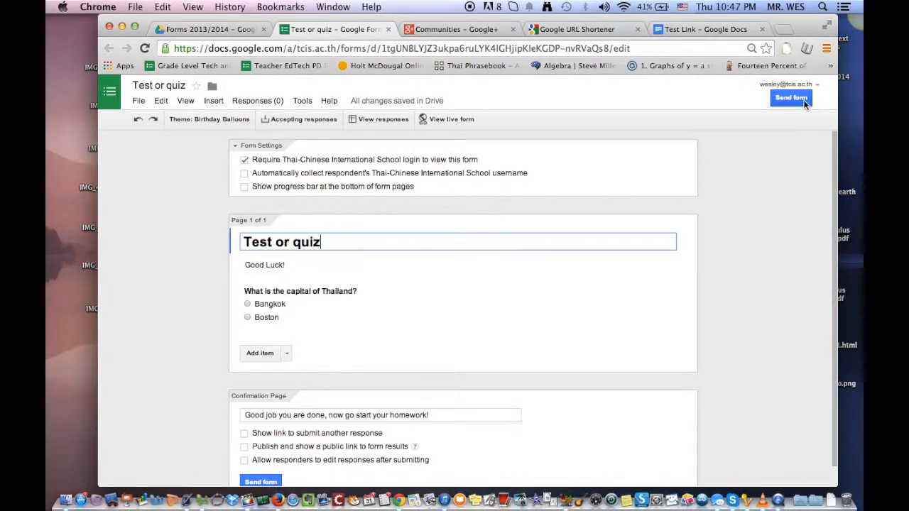
left_click(789, 99)
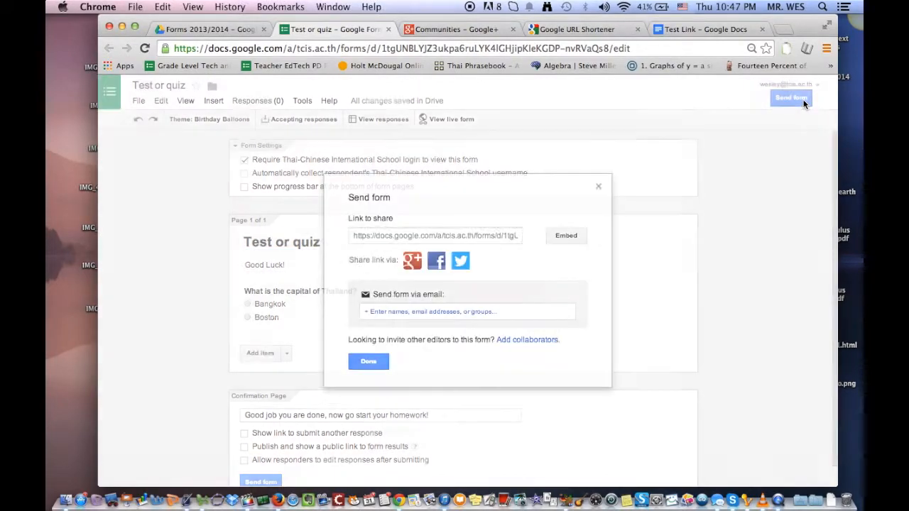
left_click(494, 237)
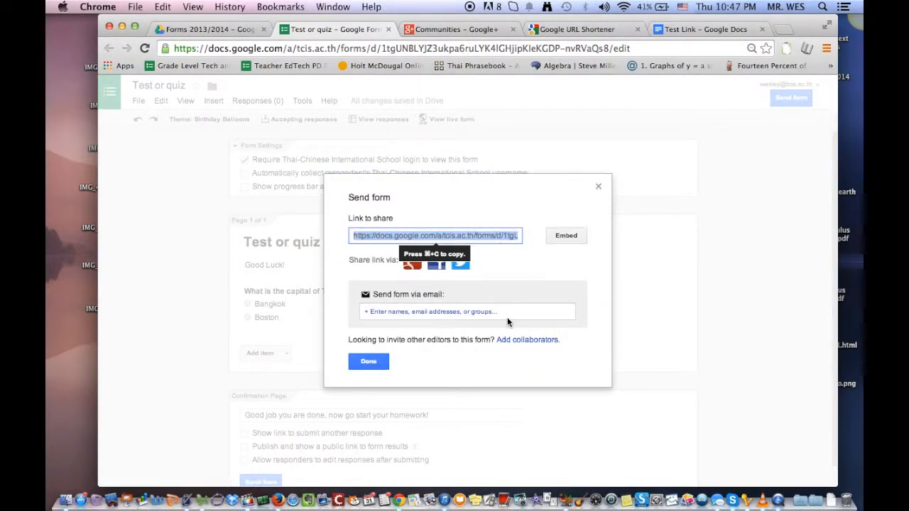
- Try "stu" as an e-mail recipient for the form, then clear the entry
left_click(530, 309)
type("stu")
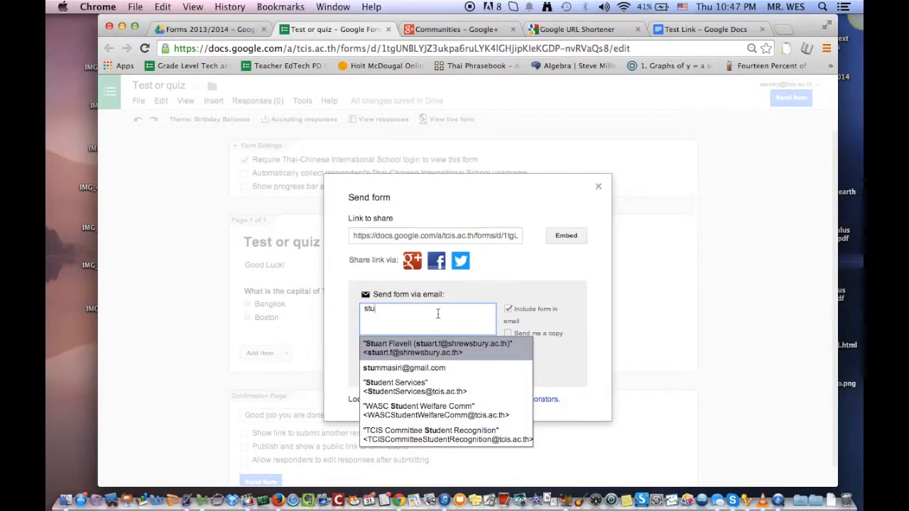
key("BackSpace")
key("BackSpace")
key("BackSpace")
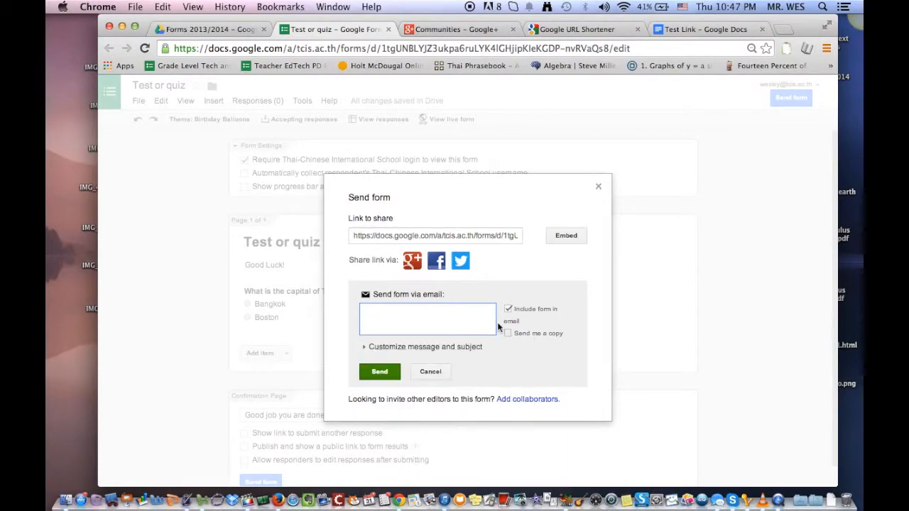
- Exclude the form from the e-mail body and open the custom message for editing
left_click(509, 311)
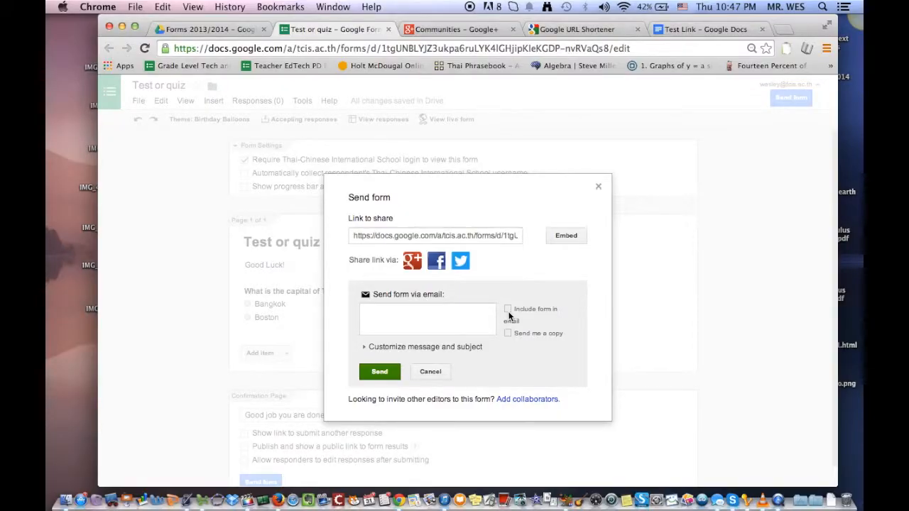
left_click(363, 345)
left_click(398, 393)
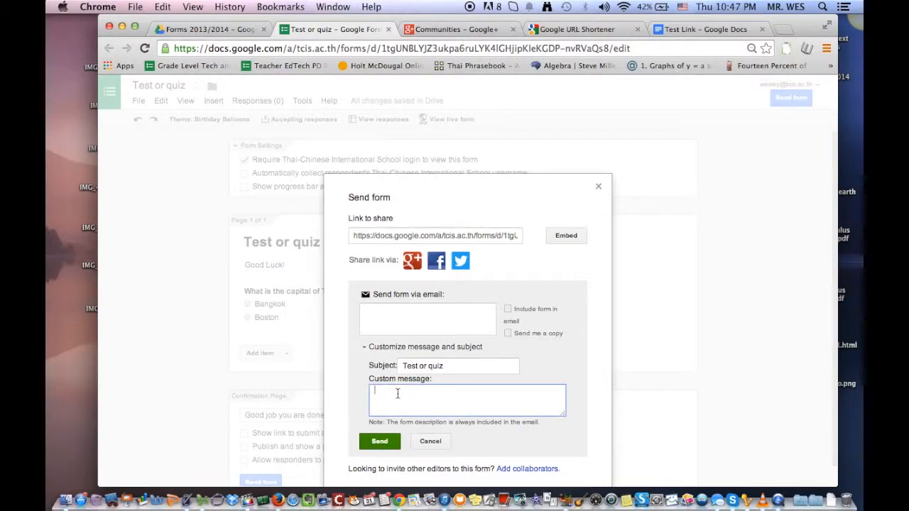
- Copy the form's share link and paste it into a new post in the AP Calculus 2014/2015 Google+ community
left_click(429, 236)
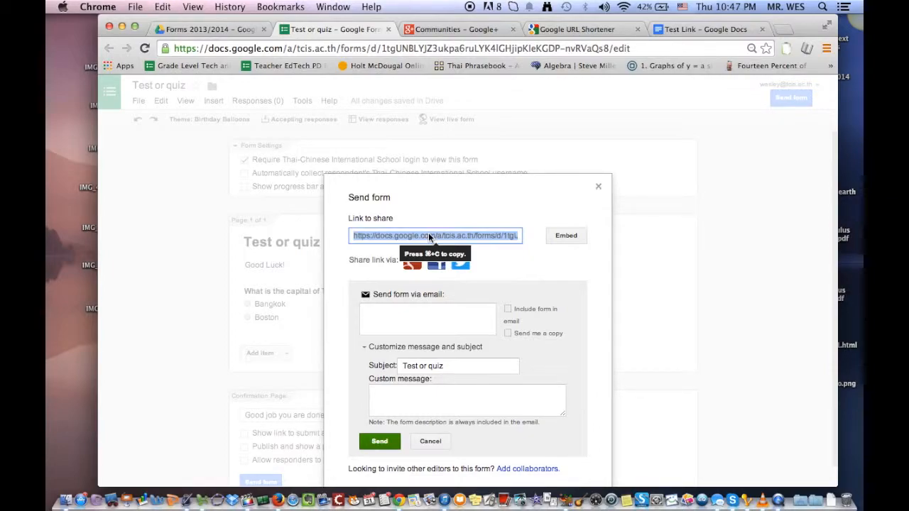
left_click(440, 30)
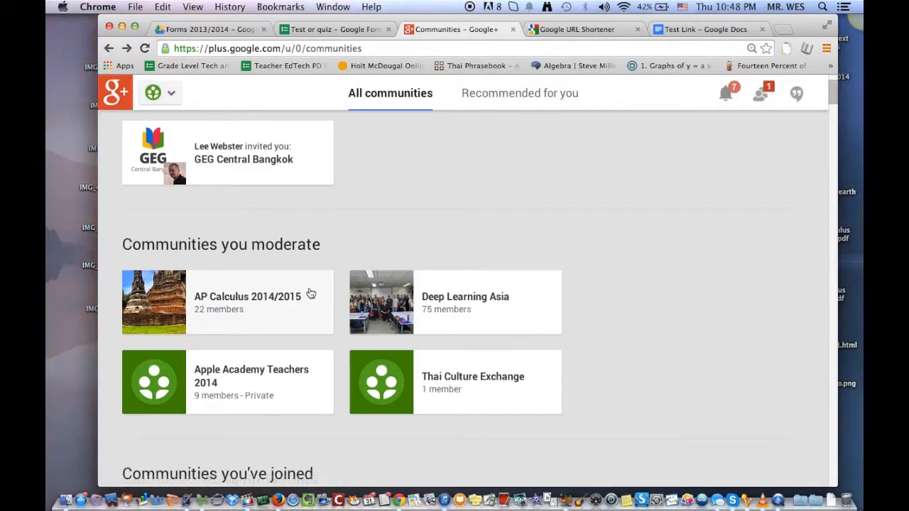
left_click(311, 294)
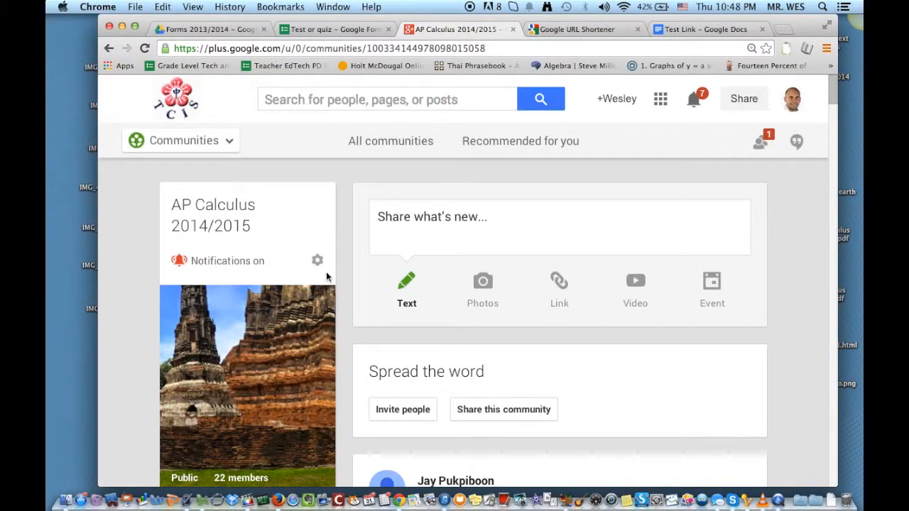
left_click(484, 219)
type("https://docs.google.com/a/tcis.ac.th/forms/d/1tgUNBLYJZ3ukpa6ruLYK4lGHjipKIeKGDP-nvRVaQs8/viewform?usp=send_form")
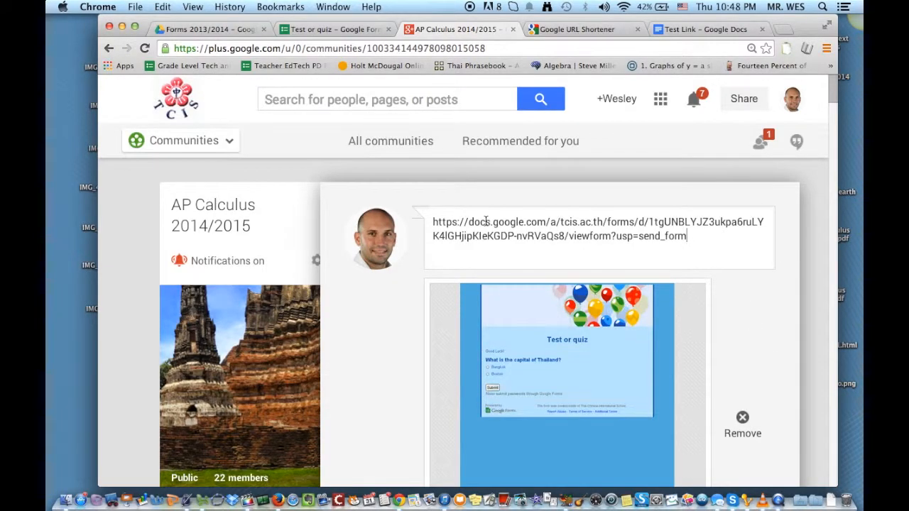
scroll(497, 377, "down", 3)
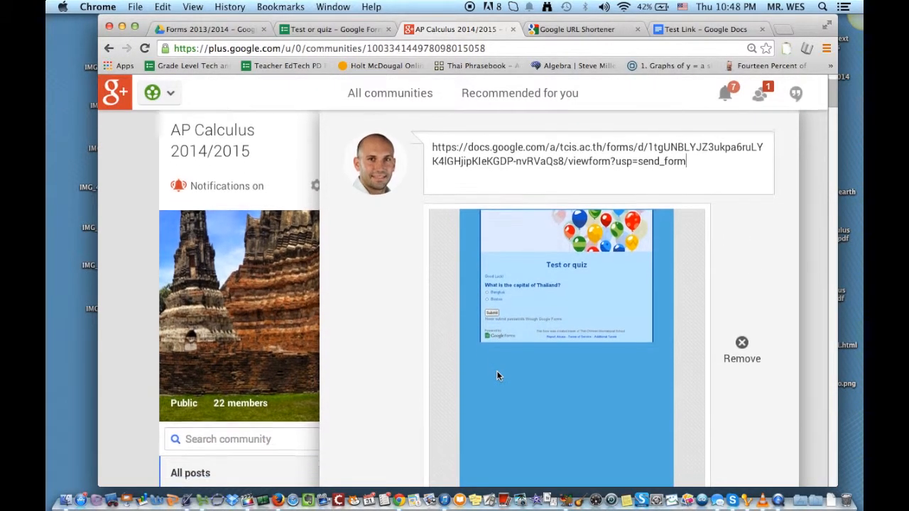
scroll(497, 375, "up", 2)
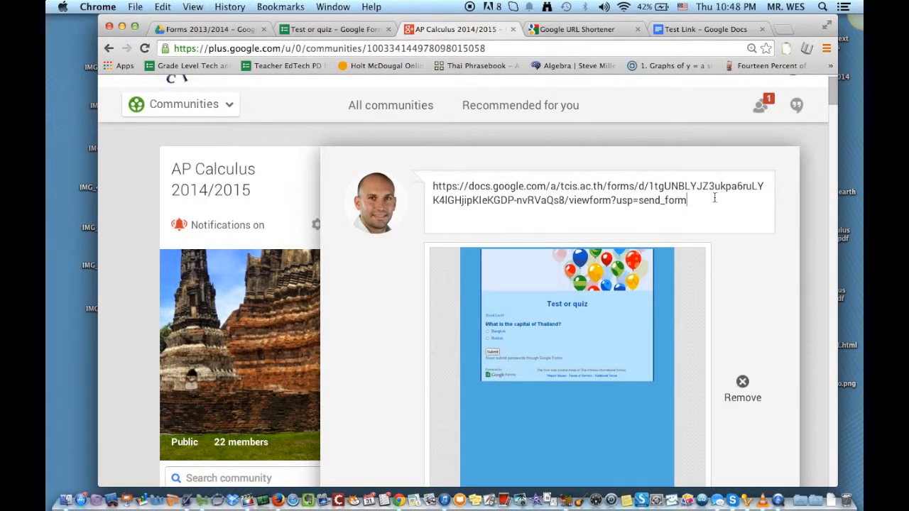
- Copy the long form link from the post and shorten it in Google URL Shortener, completing the robot check
left_click_drag(699, 204, 435, 186)
key("super+c")
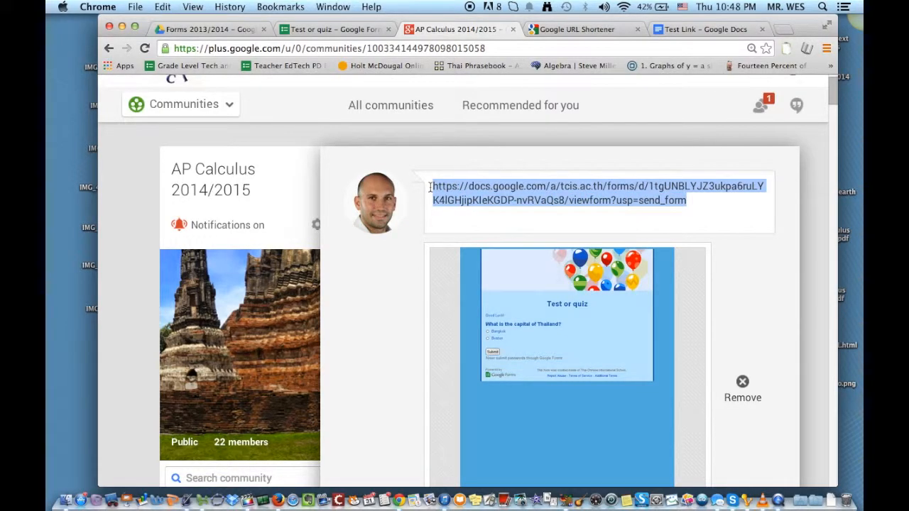
left_click(553, 32)
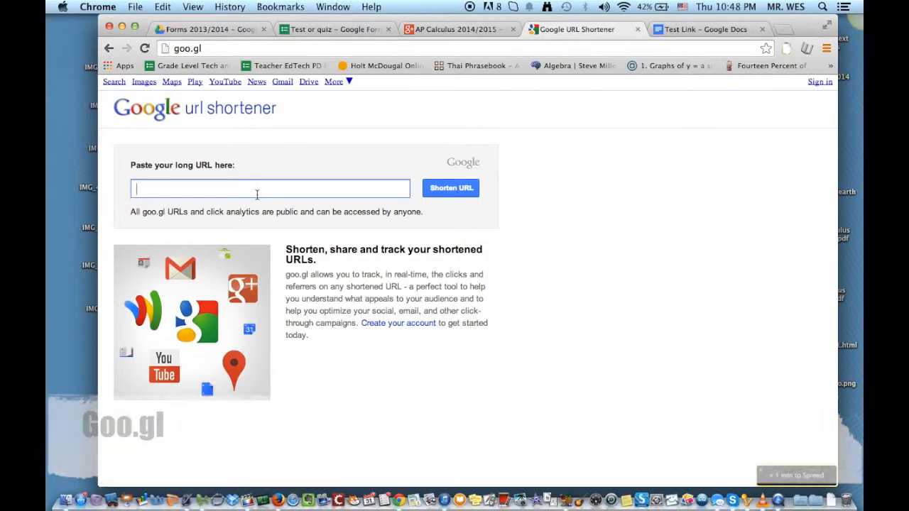
key("super+v")
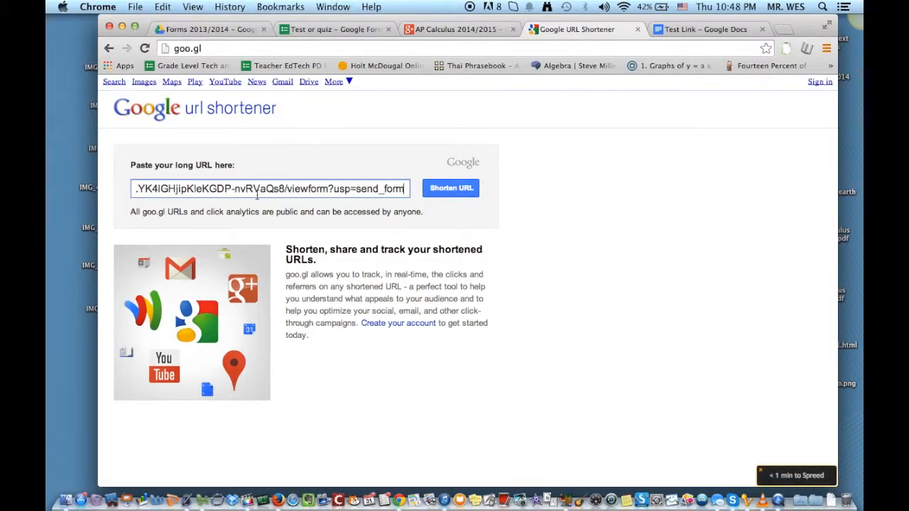
left_click(457, 193)
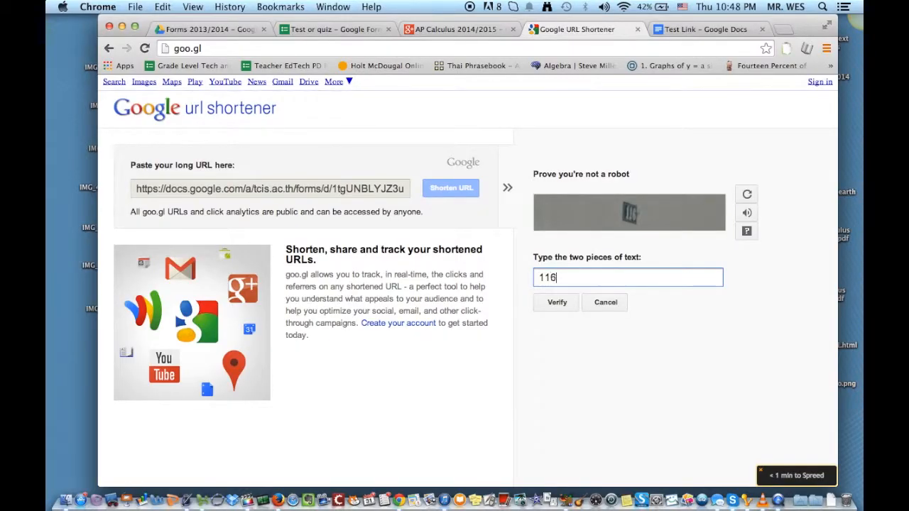
left_click(561, 307)
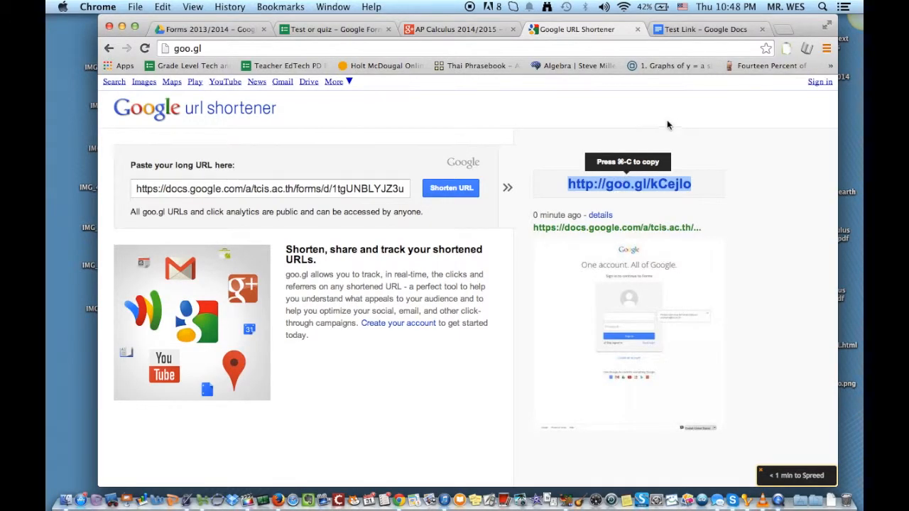
- Paste the shortened link into the Test Link document and add the line "you have 15 minutes" above it
left_click(687, 35)
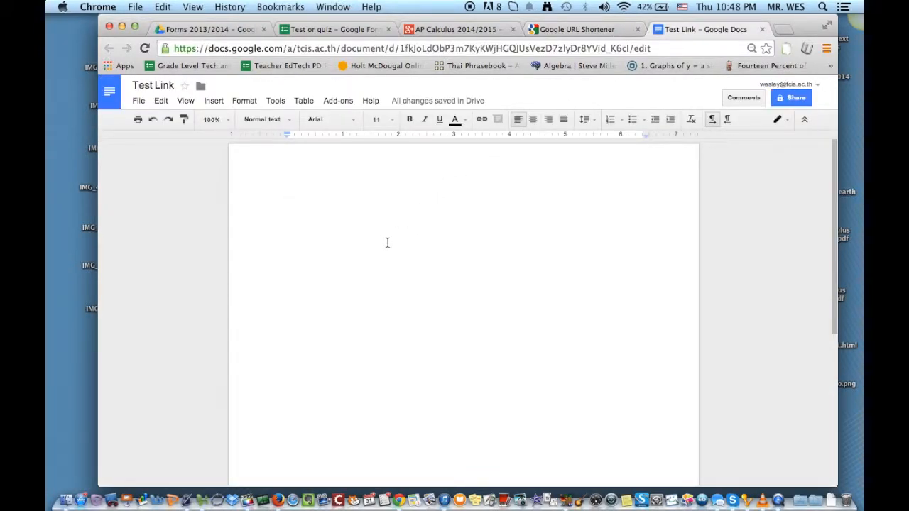
key("super+v")
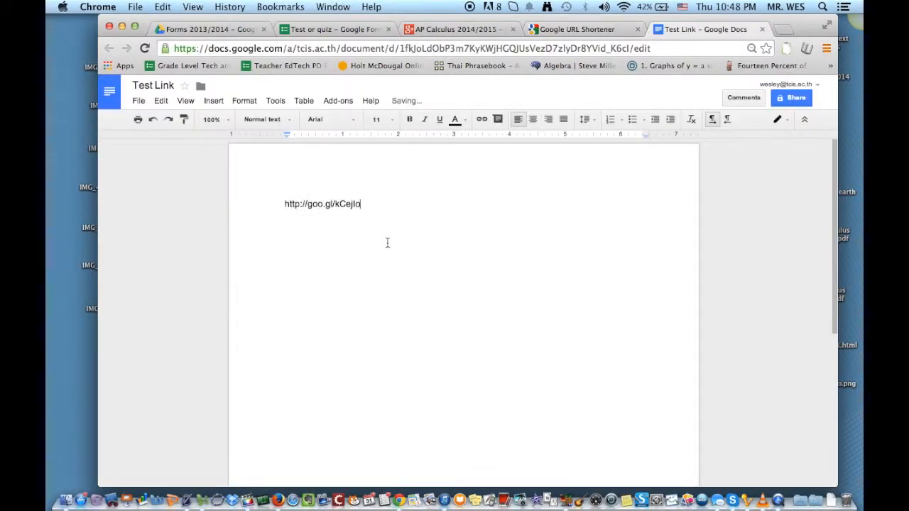
left_click(284, 204)
key("Return")
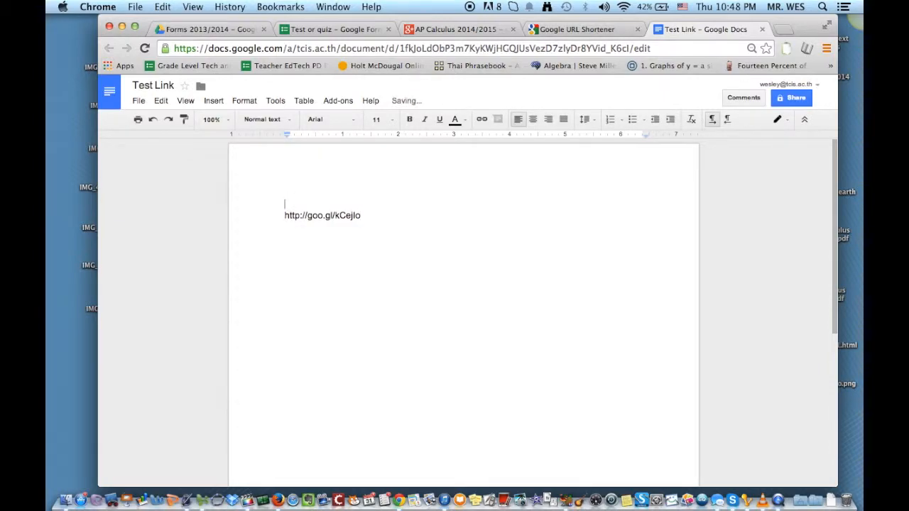
type("you have 15 minutes")
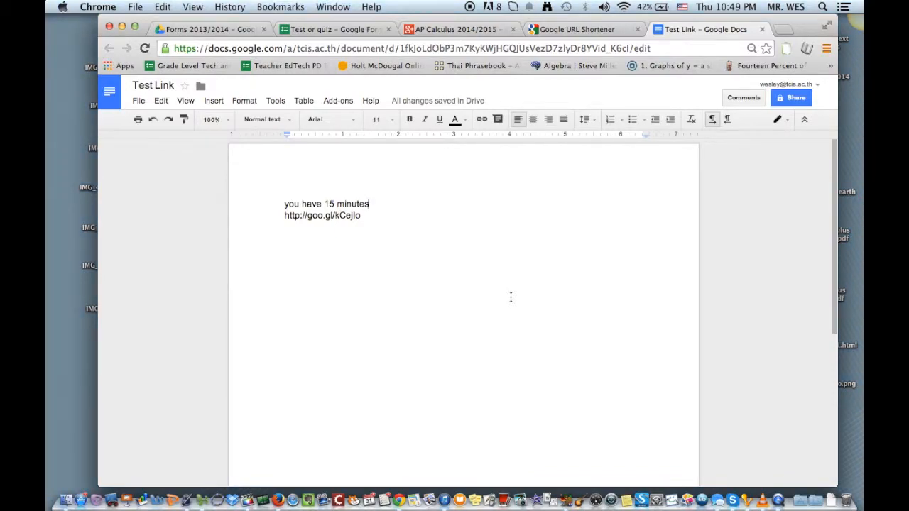
- Examine the shortened link's analytics details, including clicks, QR code, referrers, browsers, countries and platforms
left_click(579, 29)
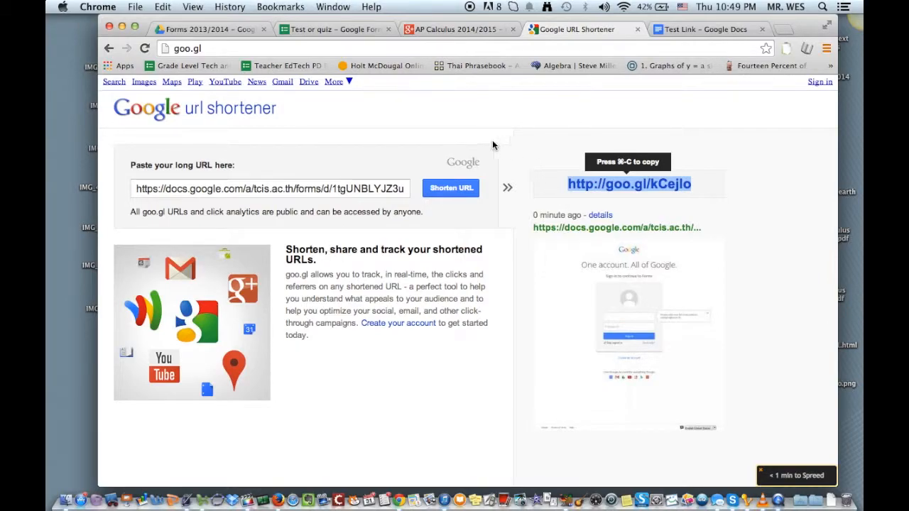
left_click(599, 217)
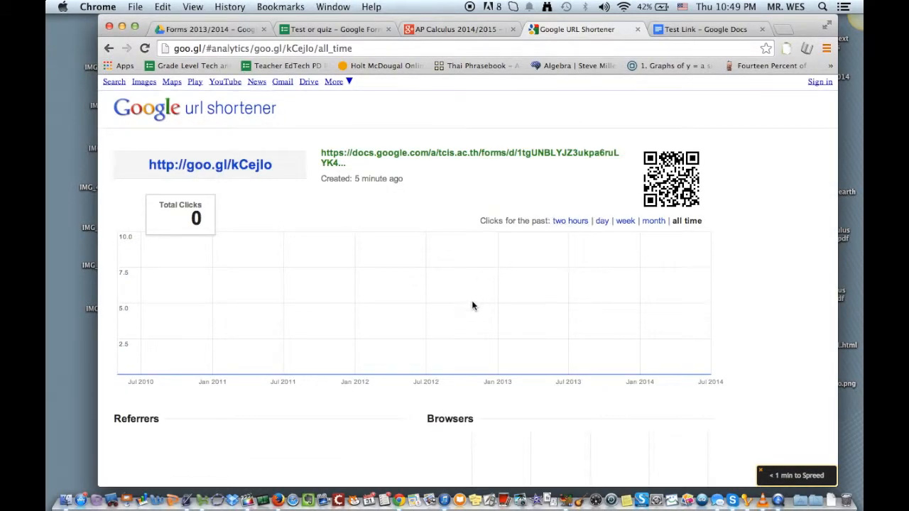
scroll(472, 302, "down", 1)
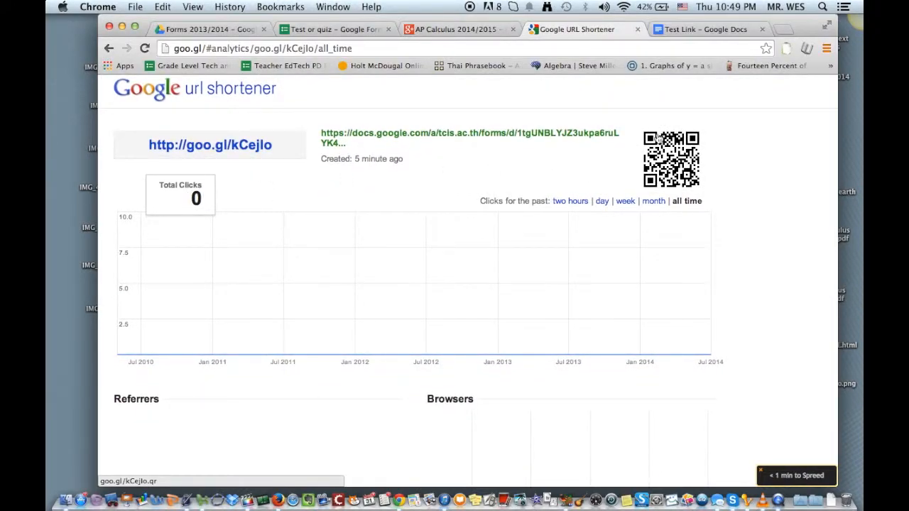
scroll(528, 329, "down", 5)
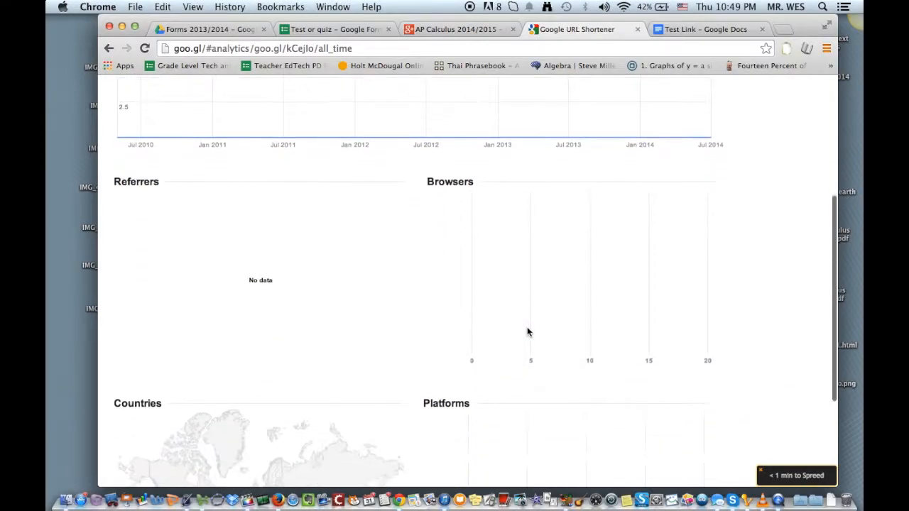
scroll(516, 274, "down", 2)
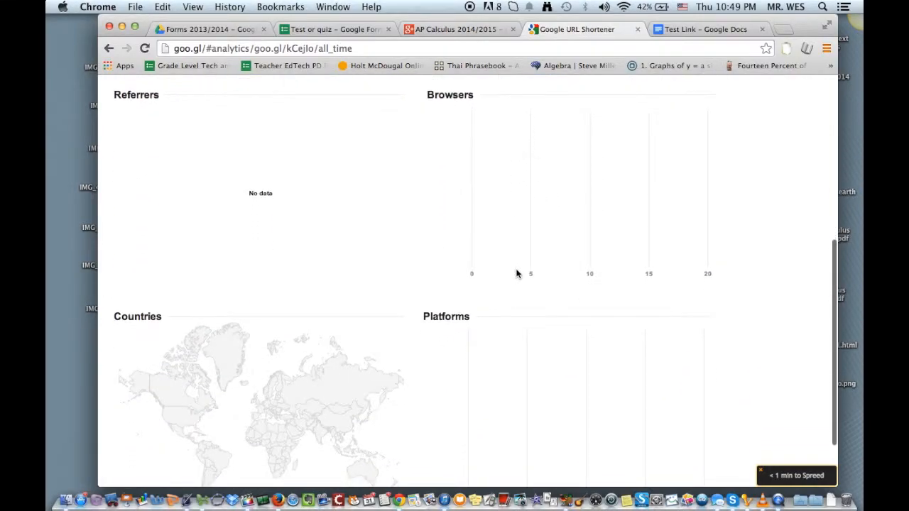
scroll(298, 326, "down", 2)
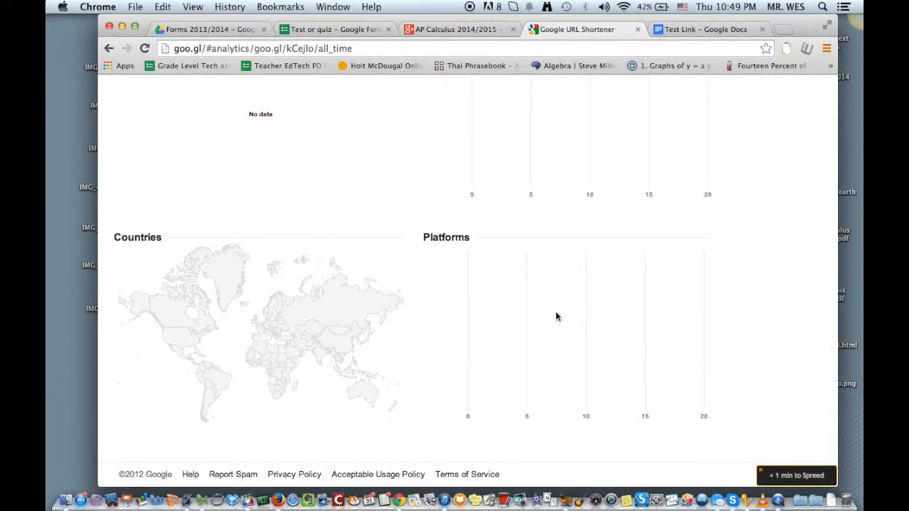
scroll(556, 317, "up", 10)
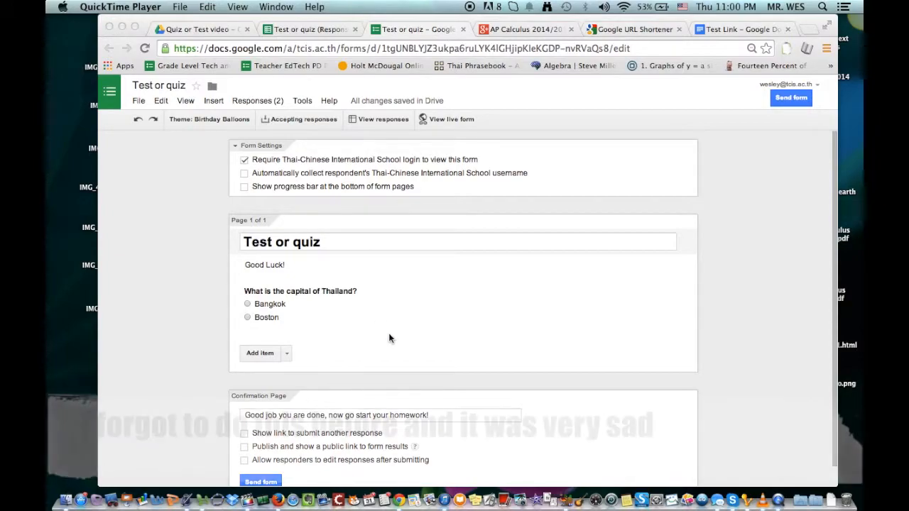
- In the Test or quiz form, add a text question titled "Name" and move it above the capital question
left_click(288, 358)
left_click(287, 355)
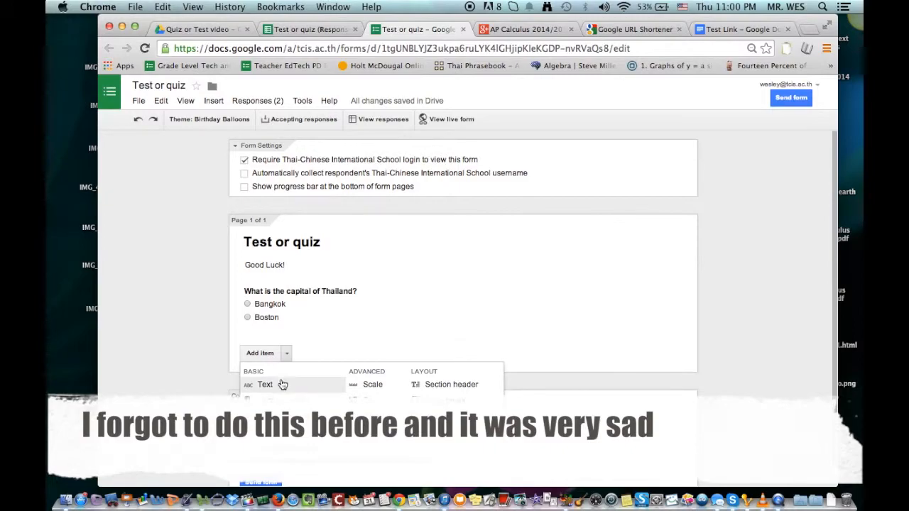
left_click(281, 385)
type("Name")
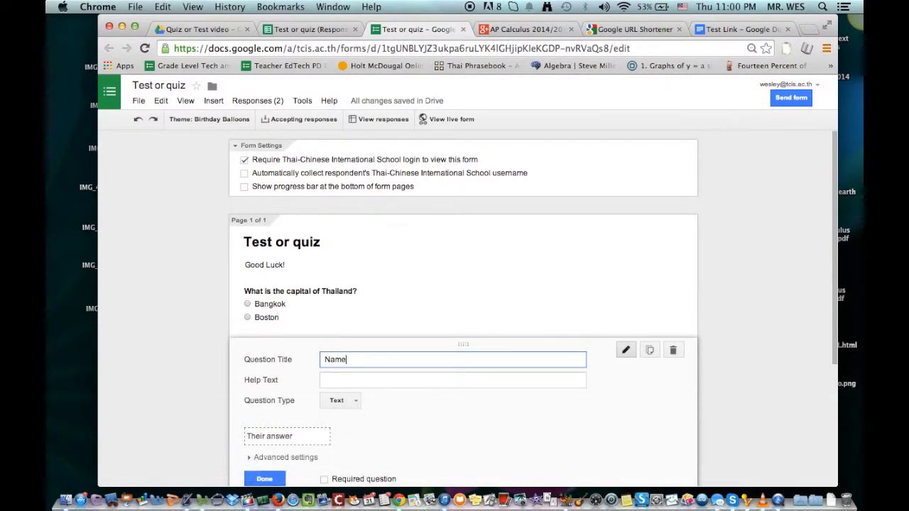
scroll(302, 441, "down", 3)
left_click(273, 373)
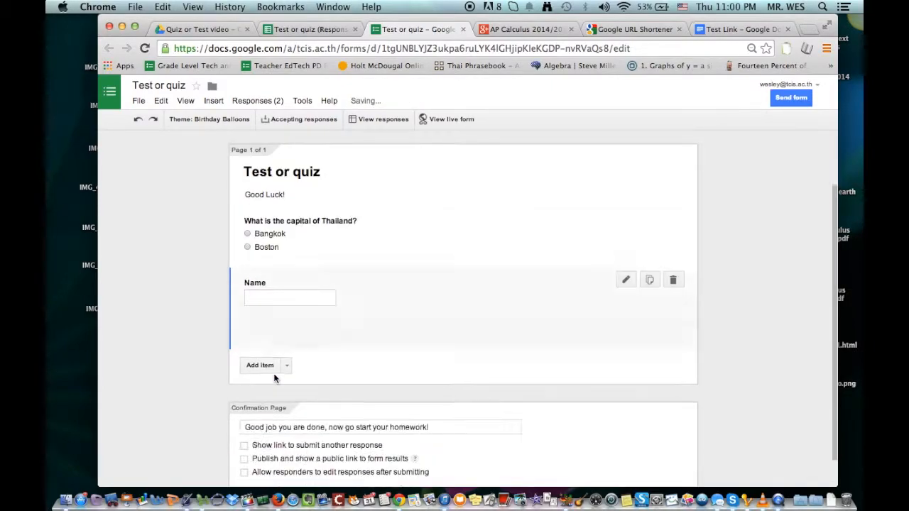
mouse_move(355, 286)
left_mouse_down()
mouse_move(357, 251)
mouse_move(357, 268)
left_mouse_up()
- Add a text question titled "E-Mail" to the form and move it above the capital question
left_click(287, 383)
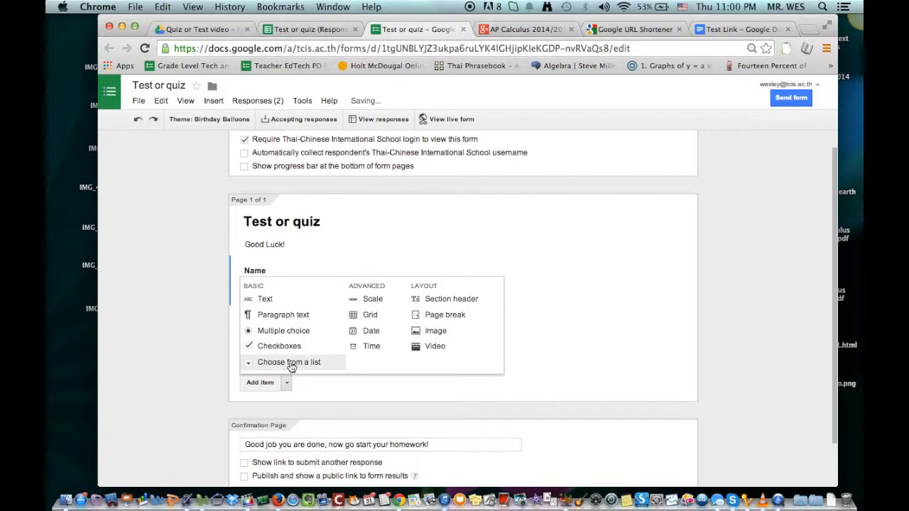
left_click(265, 300)
type("E-Mail")
scroll(437, 384, "down", 2)
left_click(274, 441)
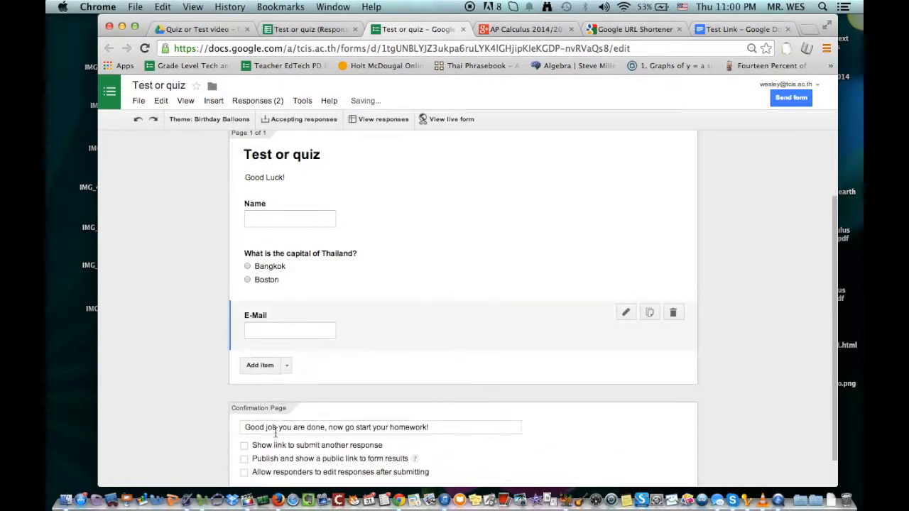
left_click_drag(377, 331, 377, 291)
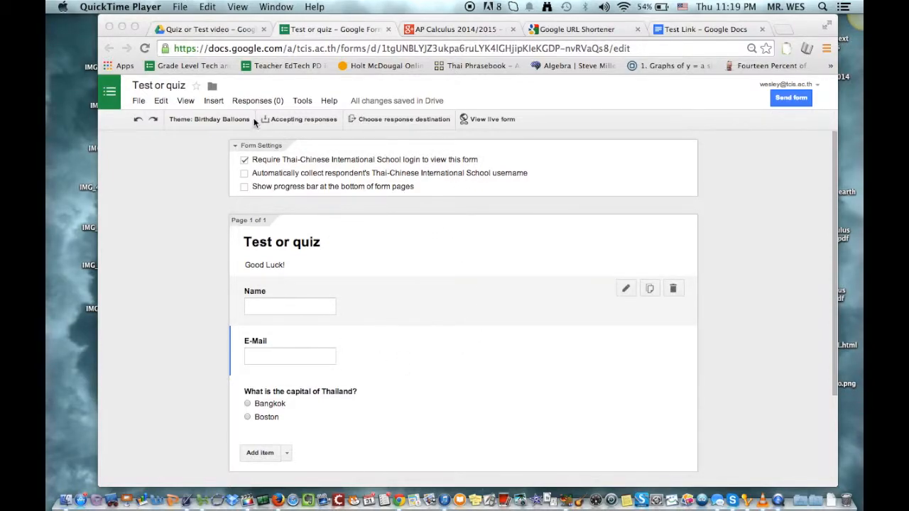
- Set the form's response destination to a new spreadsheet named "Test or quiz (Responses)" and open that spreadsheet from the Drive folder
left_click(267, 102)
left_click(270, 105)
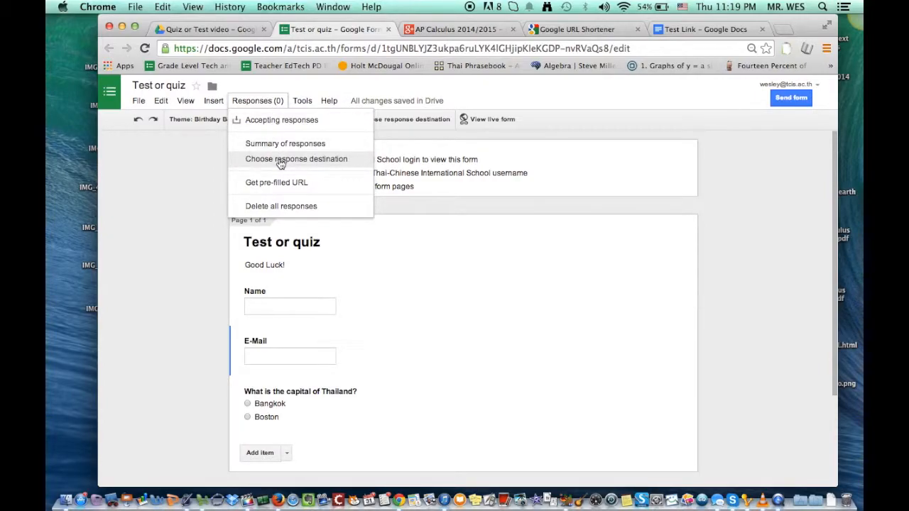
left_click(211, 30)
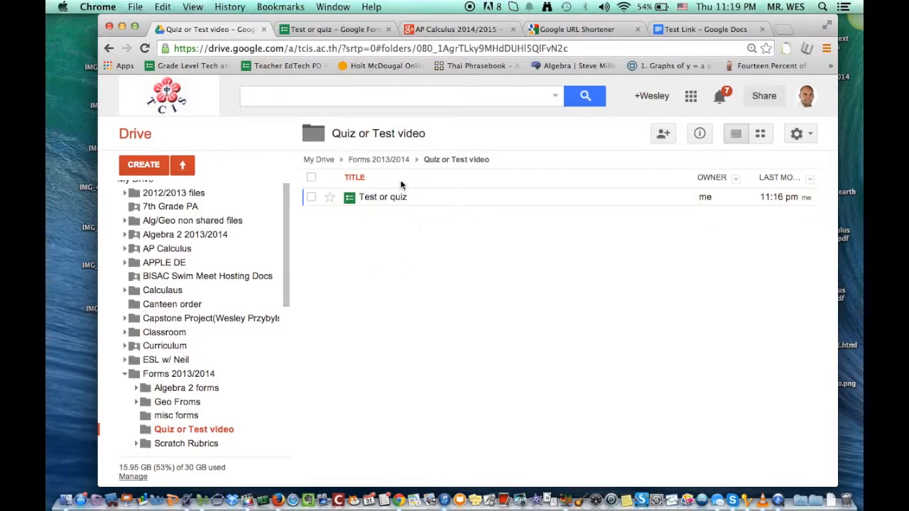
left_click(323, 31)
left_click(254, 100)
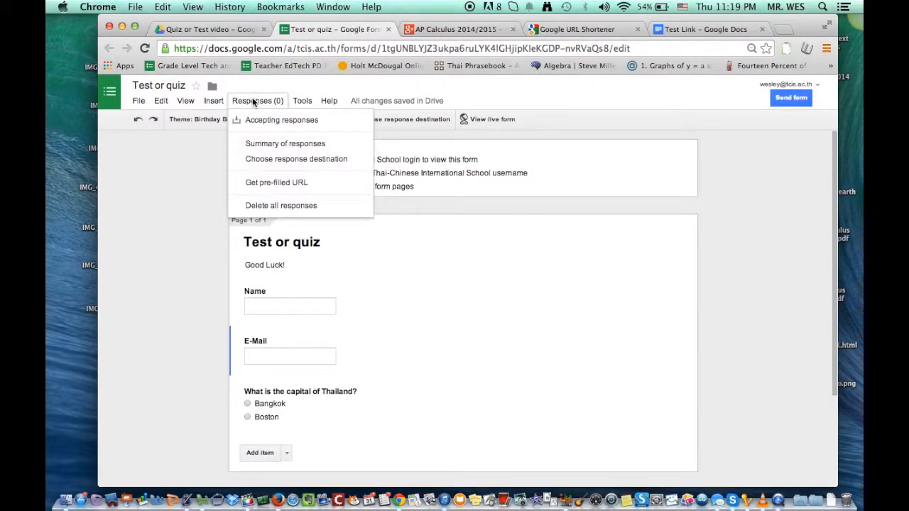
left_click(277, 161)
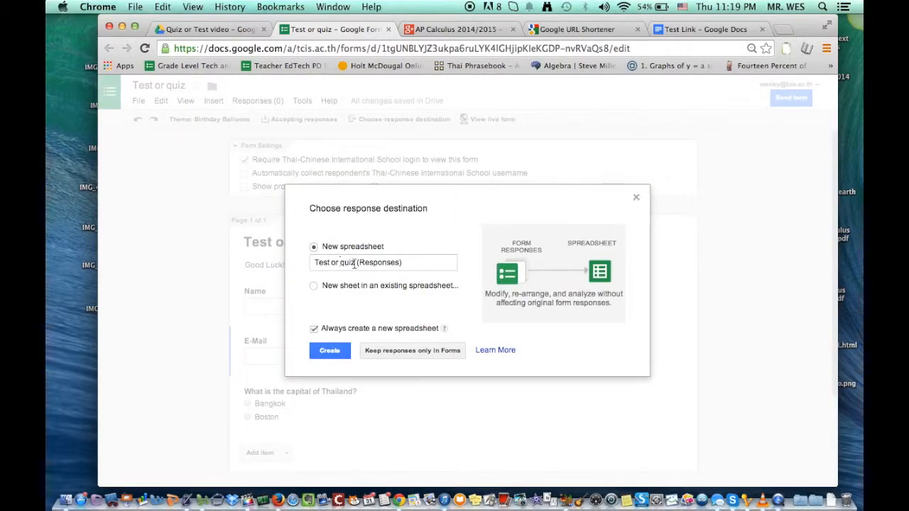
left_click_drag(403, 263, 307, 261)
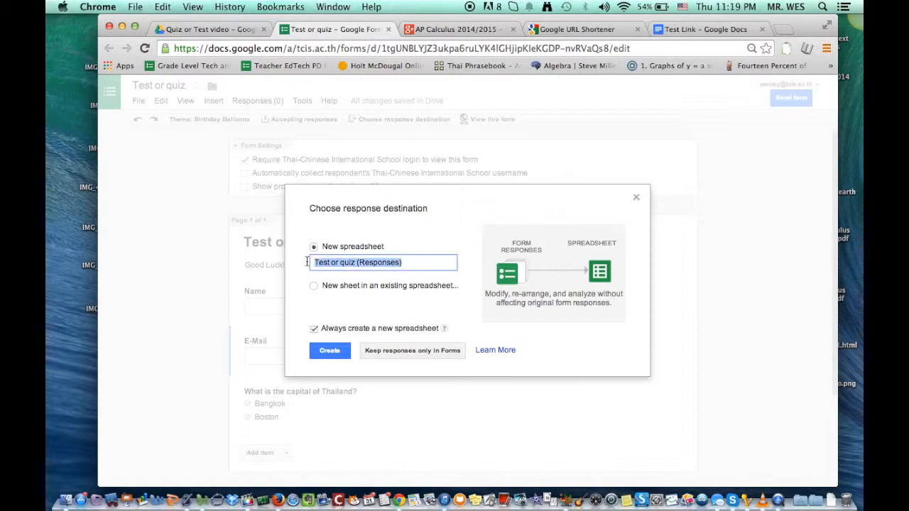
left_click(329, 351)
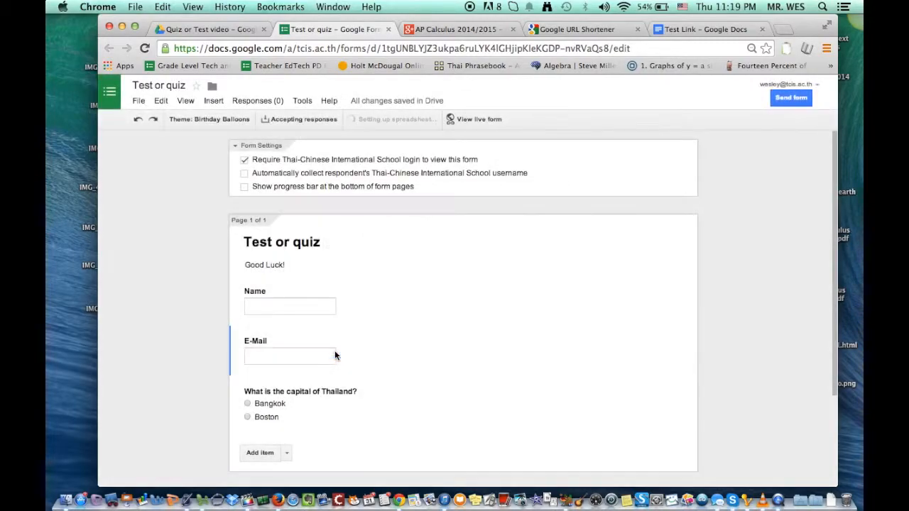
left_click(223, 31)
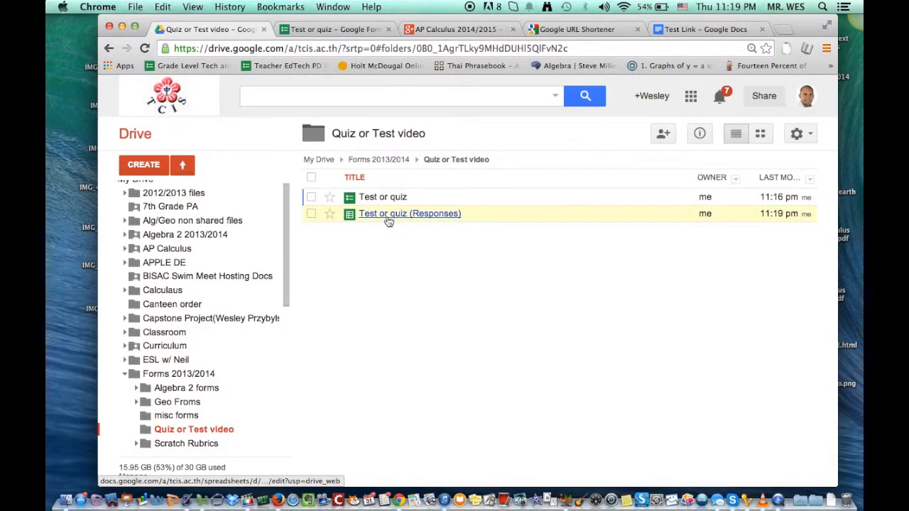
left_click(389, 214)
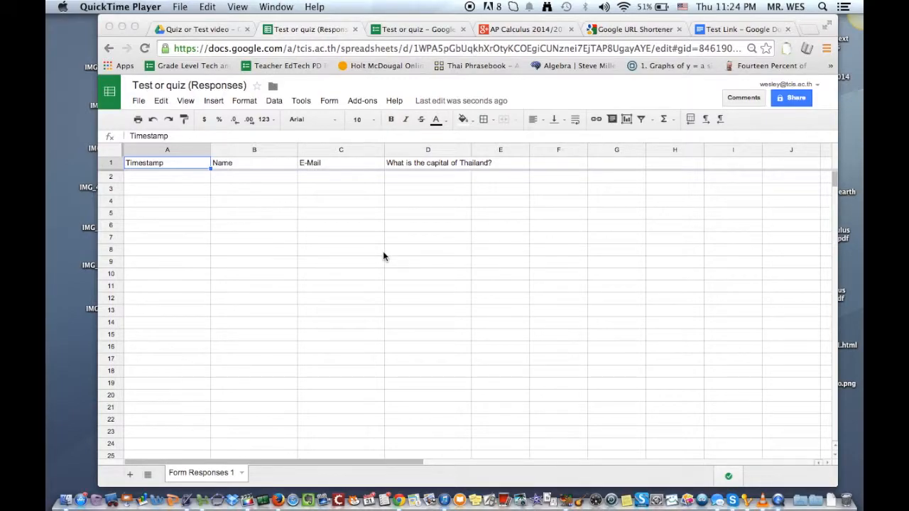
- Submit a live form response with the name "wrong", the teacher's e-mail and the answer Boston, and close the confirmation page
left_click(398, 30)
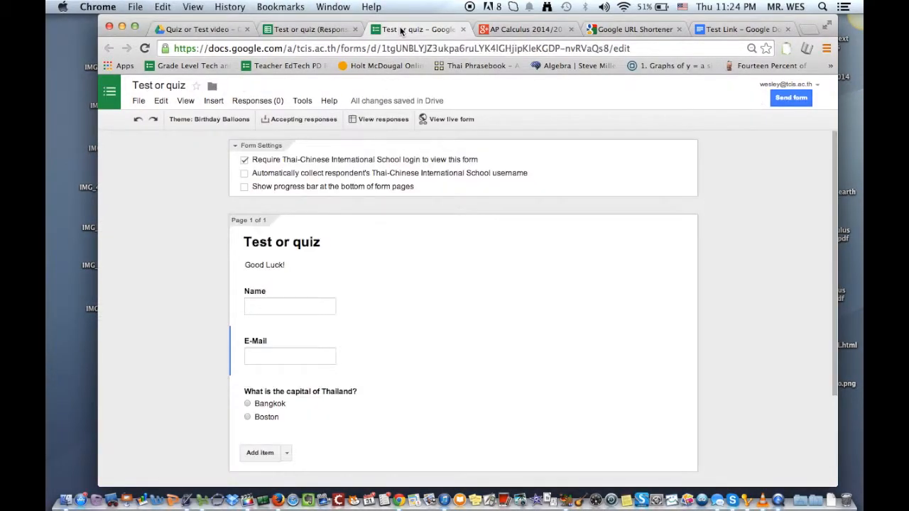
left_click(449, 119)
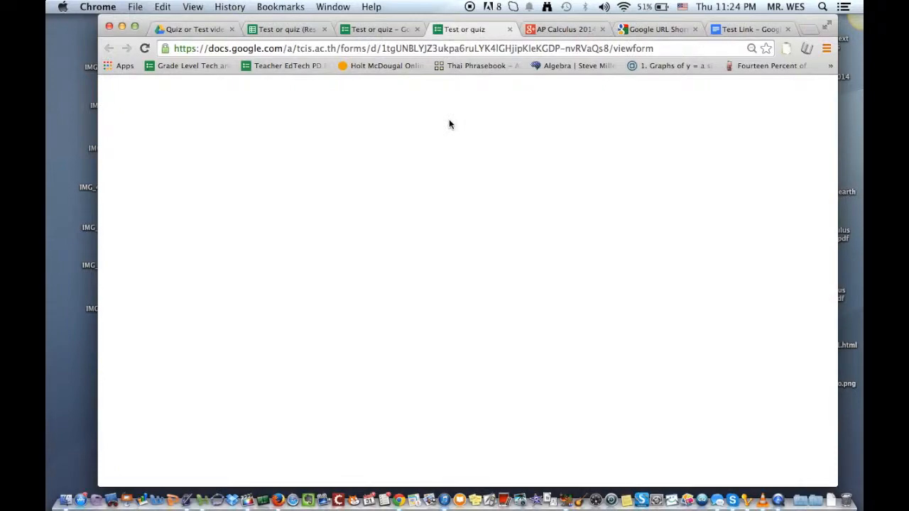
left_click(338, 244)
type("wrong")
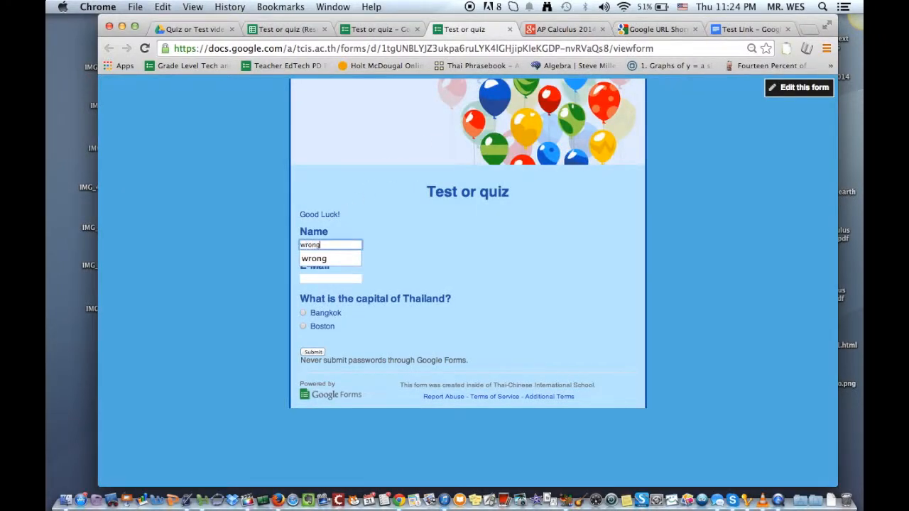
left_click(339, 259)
left_click(339, 277)
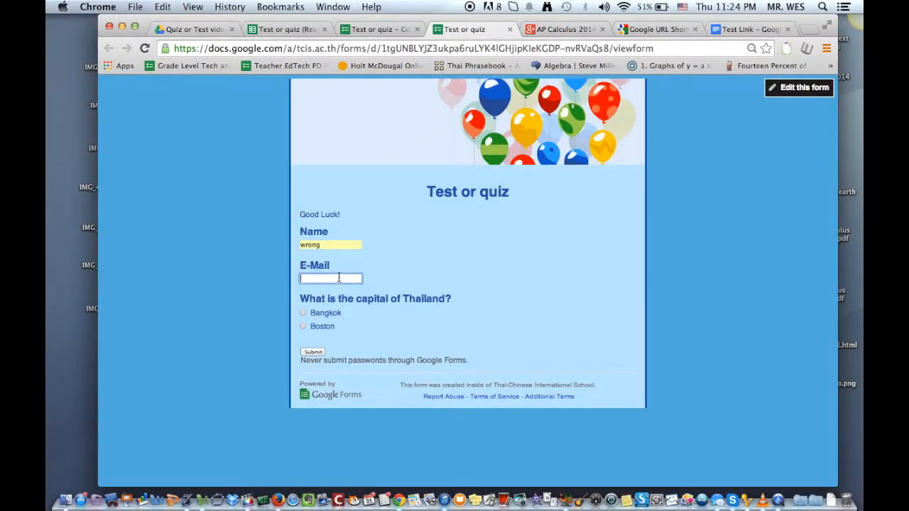
type("wesley")
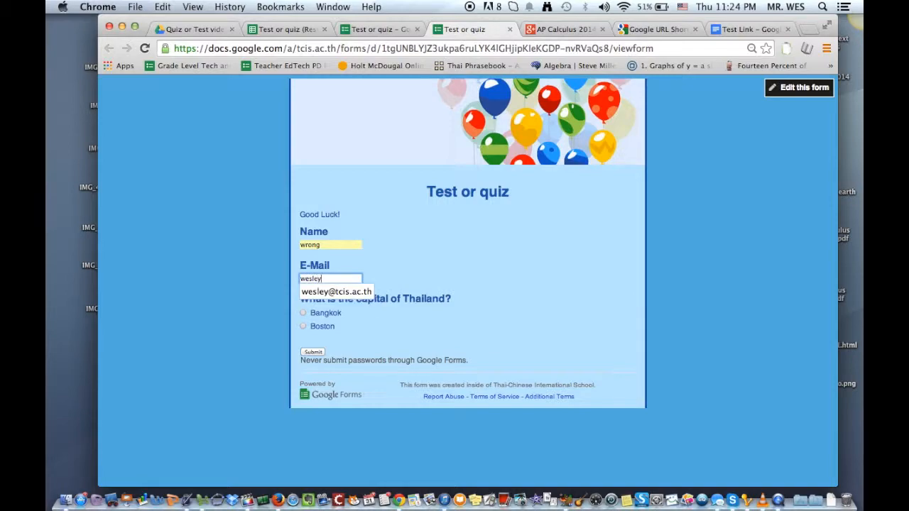
key("Down")
key("Return")
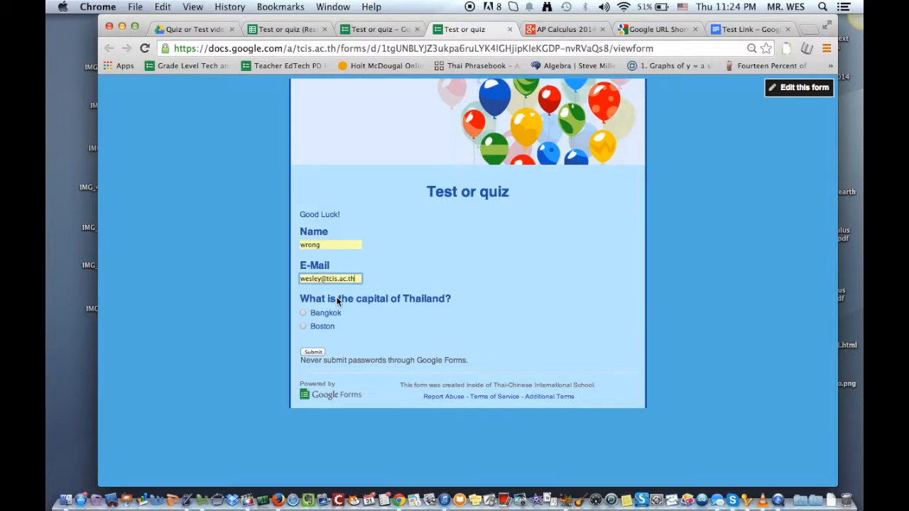
left_click(305, 328)
left_click(311, 355)
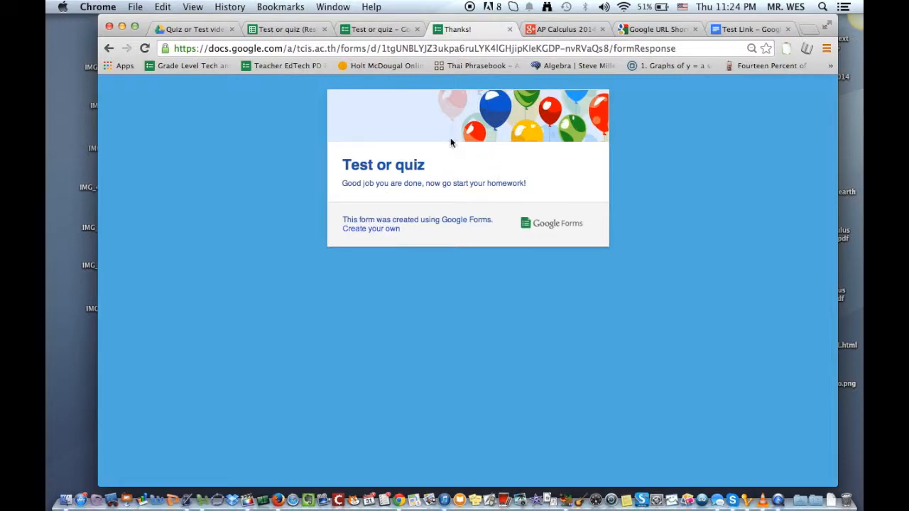
left_click(509, 30)
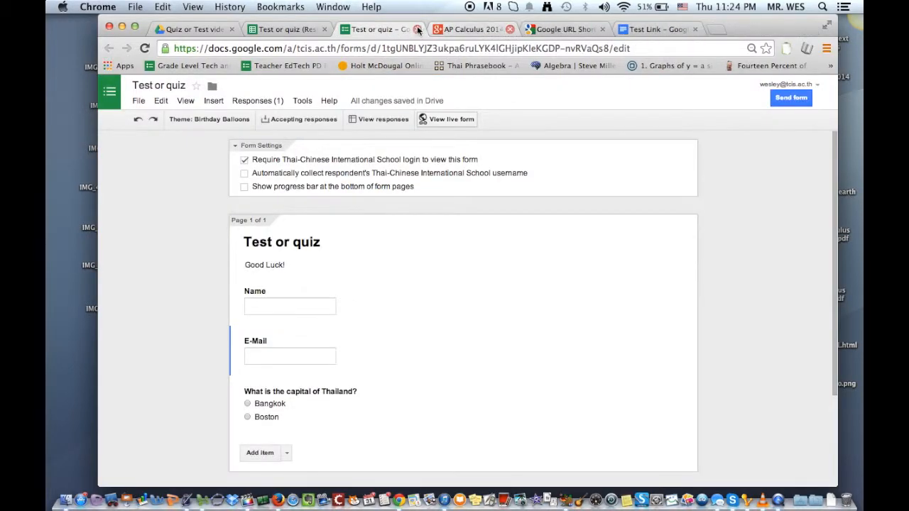
- Submit a second live form response with the name "right", the teacher's e-mail and the answer Bangkok, and close the confirmation page
left_click(453, 120)
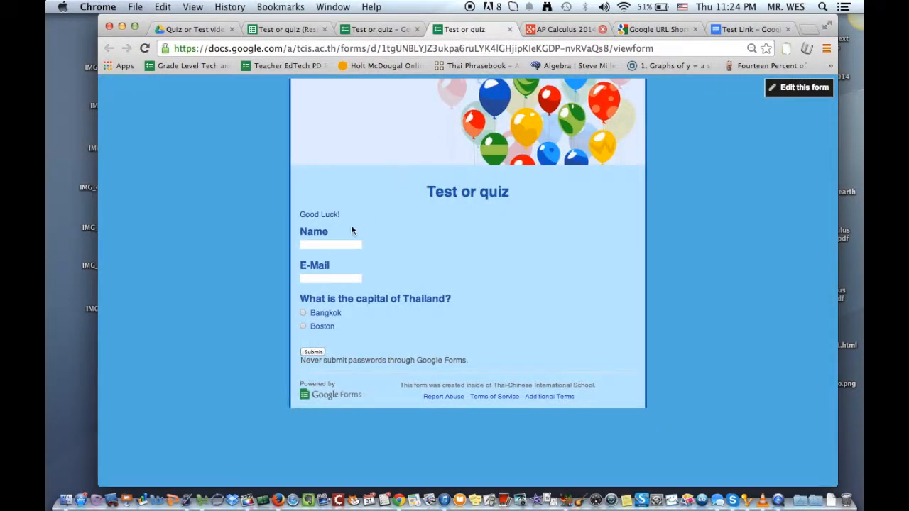
left_click(326, 243)
left_click(338, 279)
type("we")
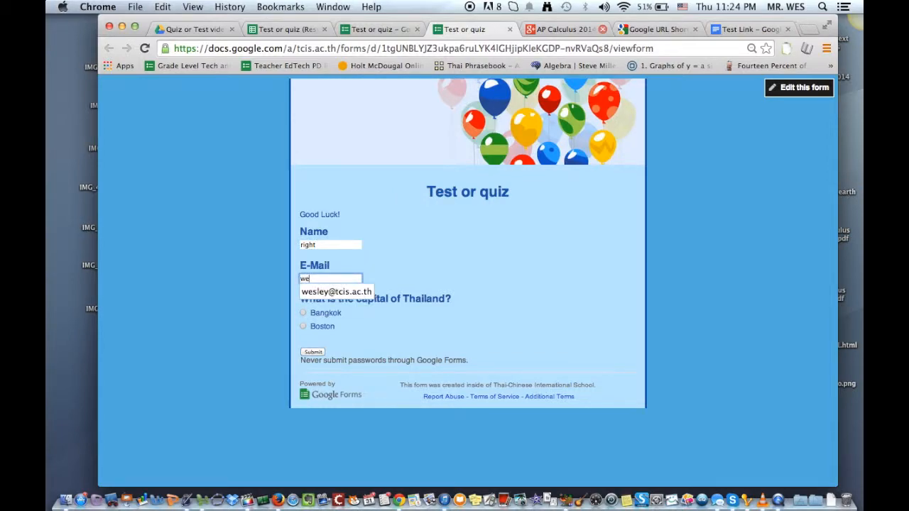
key("Down")
key("Return")
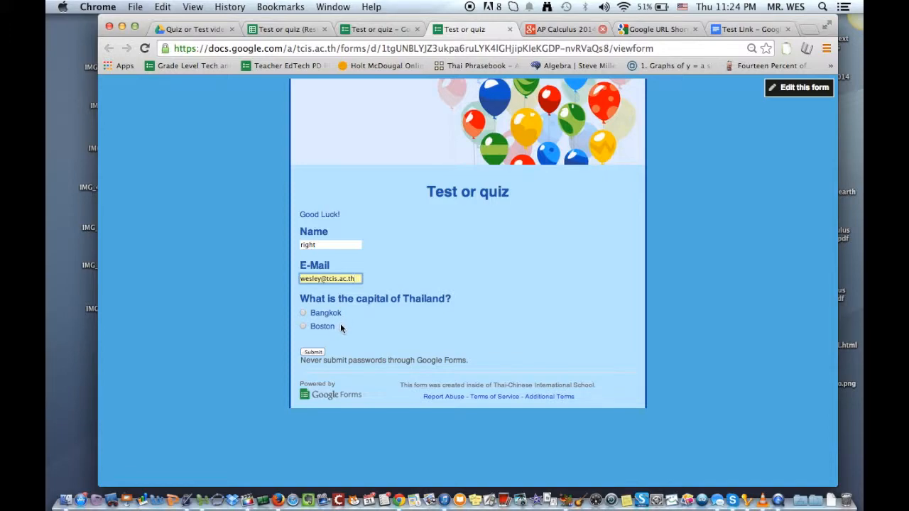
left_click(304, 314)
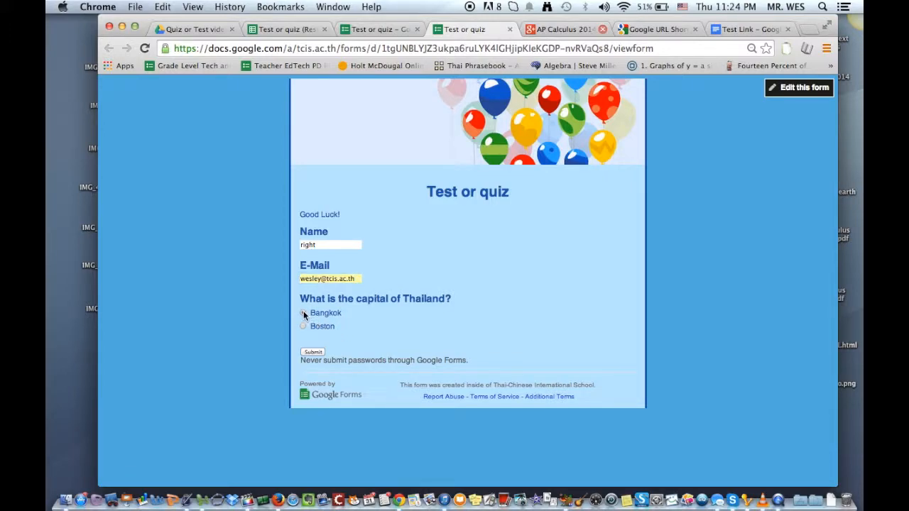
left_click(313, 353)
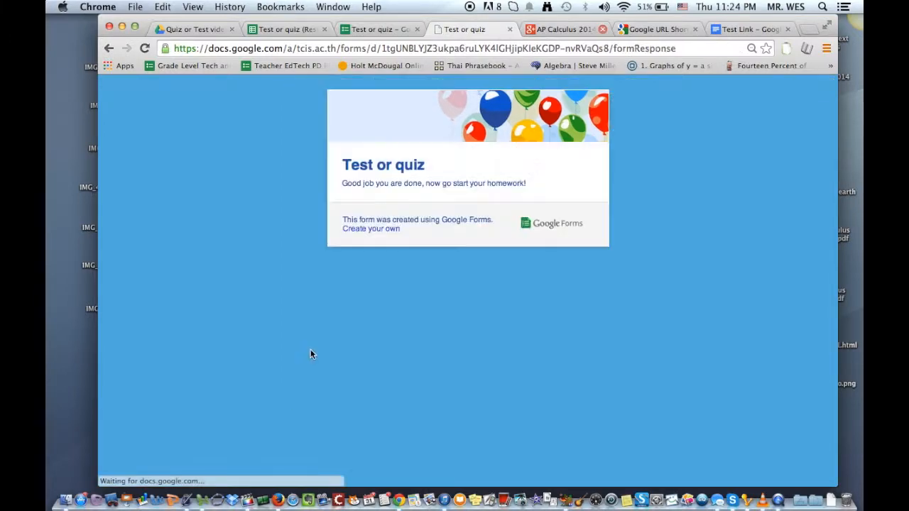
left_click(510, 29)
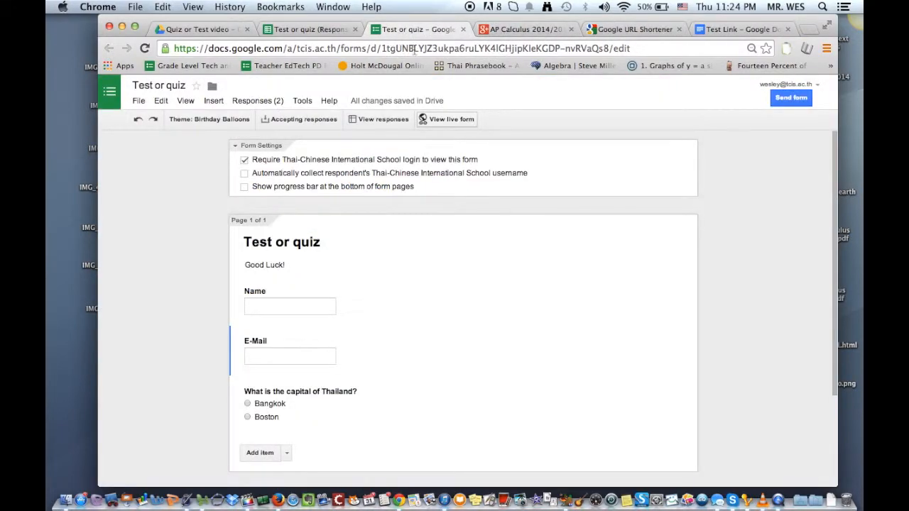
- Submit an answer key response with the name "key", E-Mail "NA" and the answer Bangkok, and close the confirmation page
left_click(449, 120)
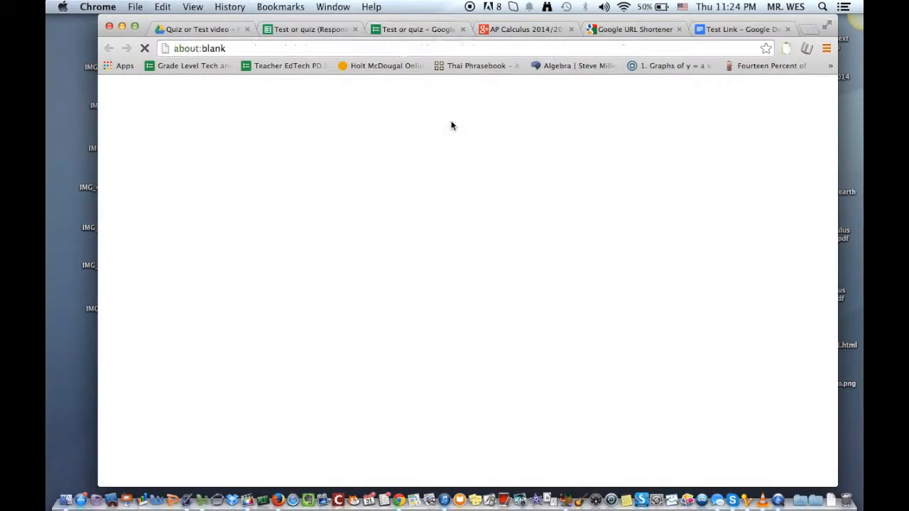
left_click(327, 246)
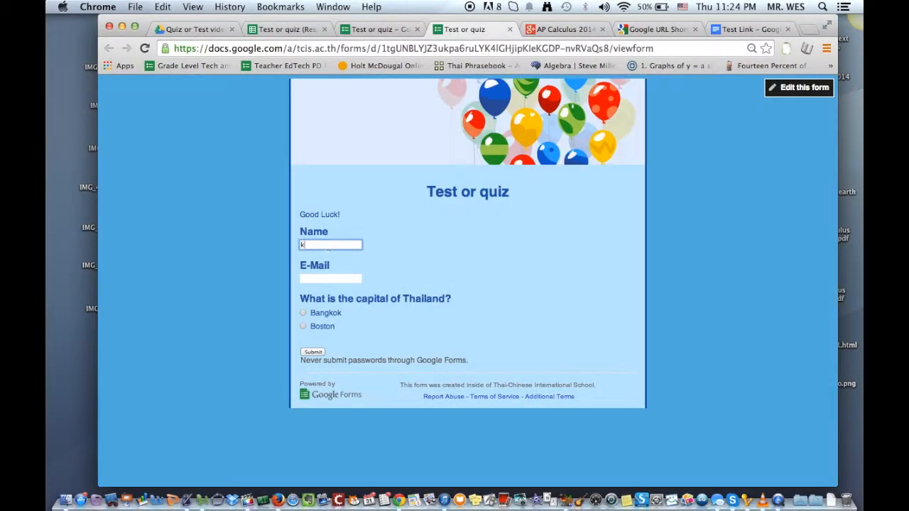
type("key")
left_click(335, 278)
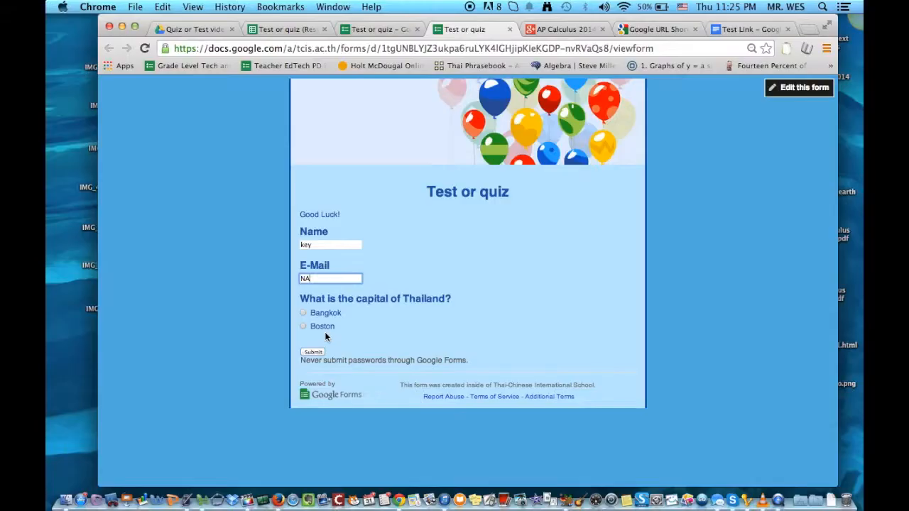
type("NA")
left_click(309, 313)
left_click(313, 353)
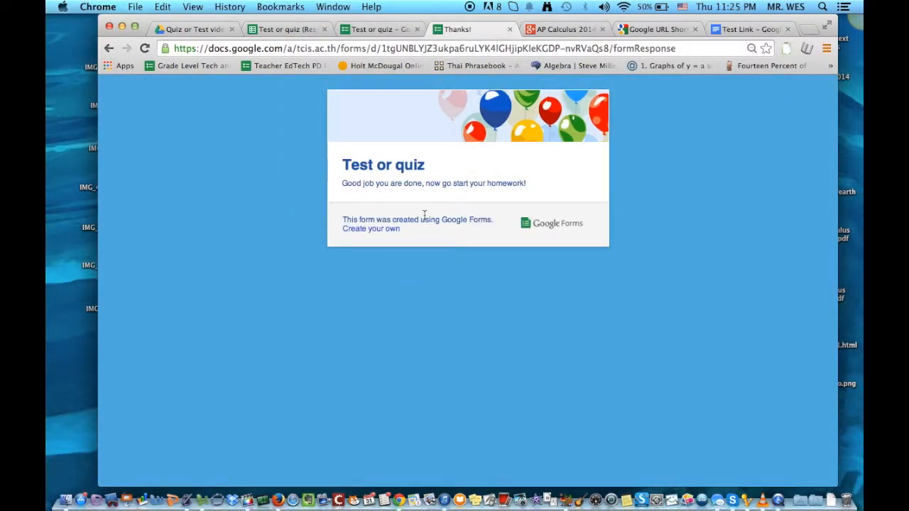
left_click(511, 30)
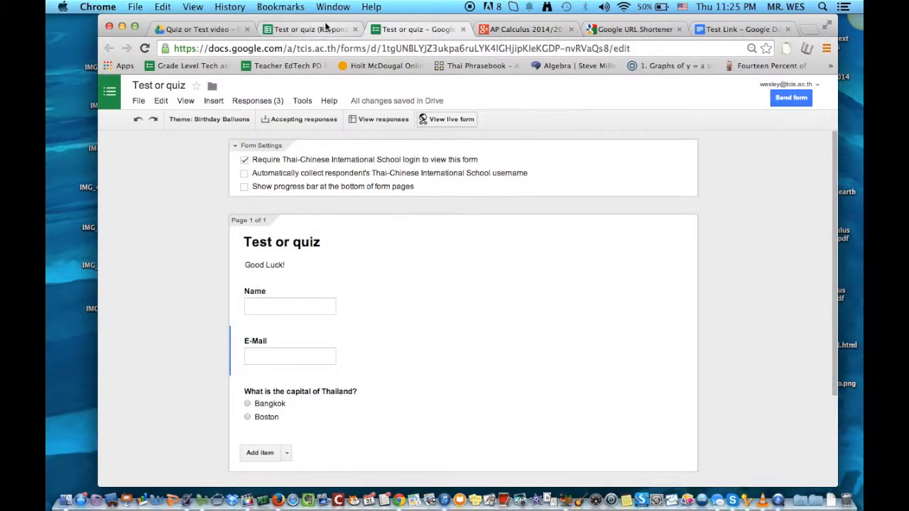
- Switch to the "Test or quiz (Responses)" spreadsheet and search the add-ons store for "flubaroo"
left_click(325, 29)
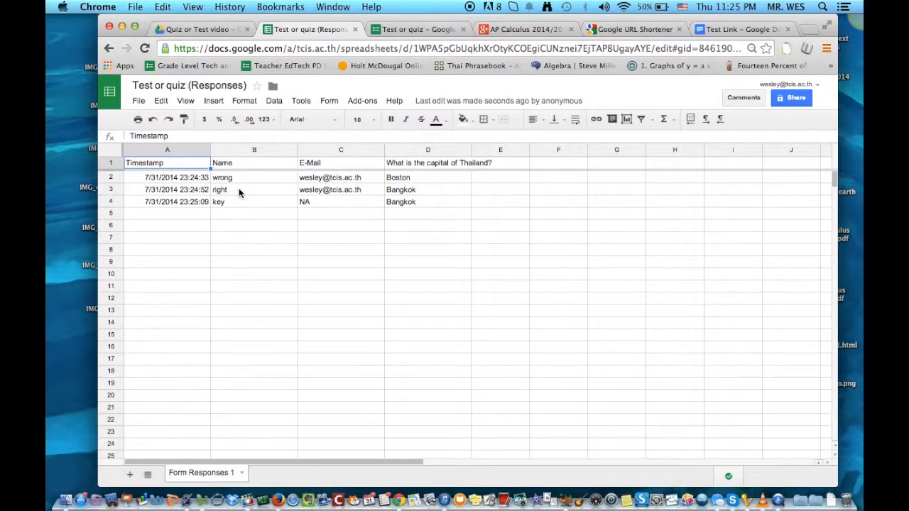
left_click(213, 102)
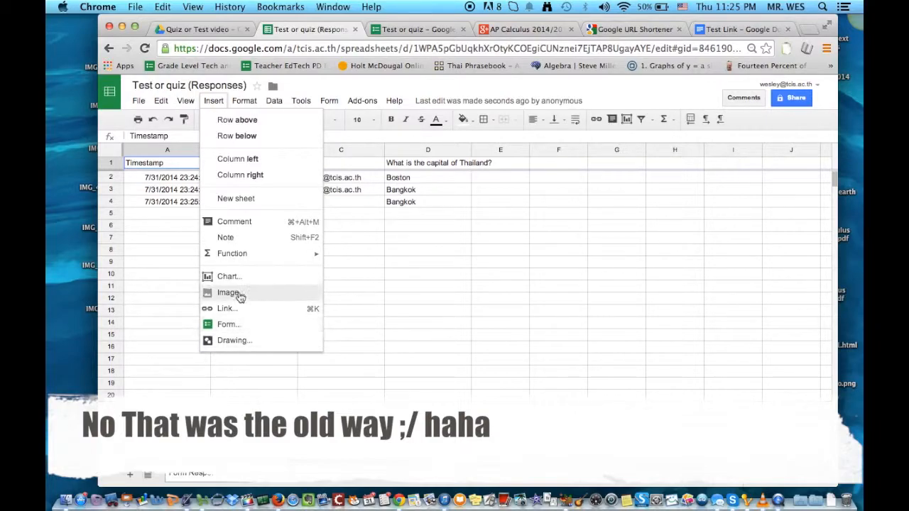
mouse_move(367, 104)
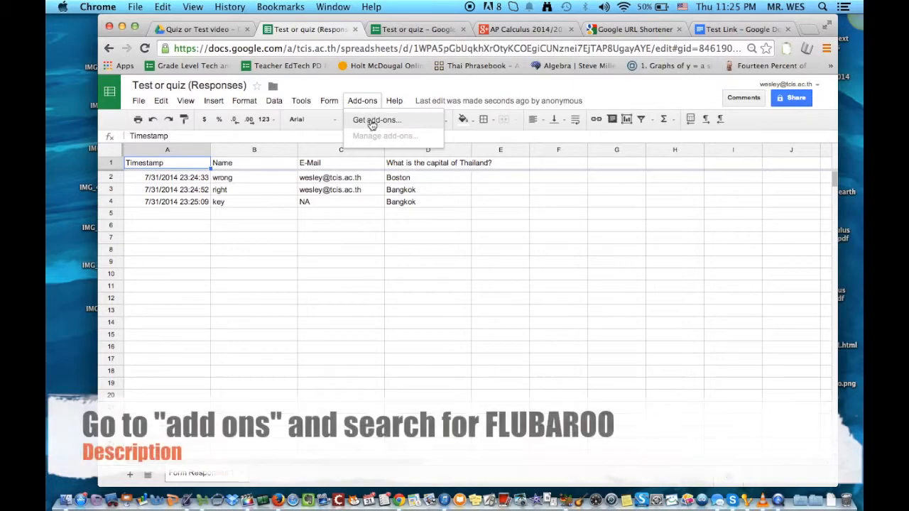
left_click(370, 120)
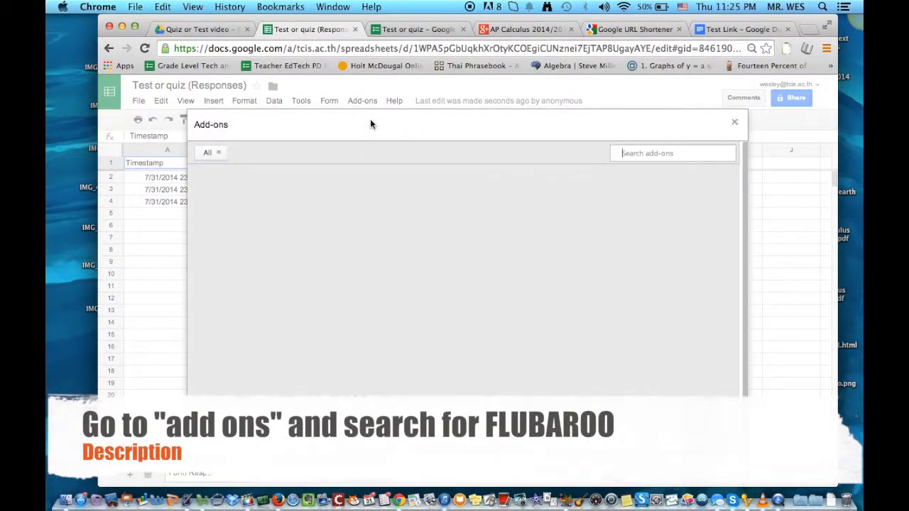
left_click(646, 153)
type("flubaroo")
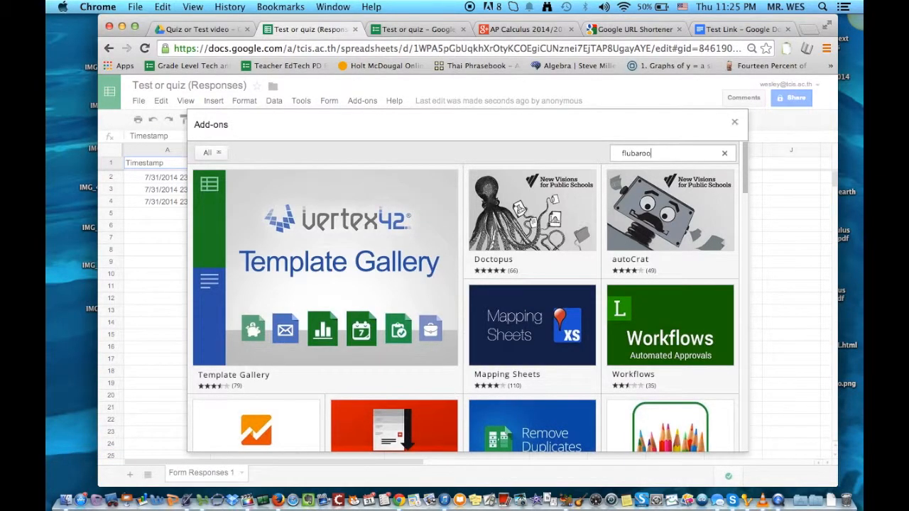
key("Return")
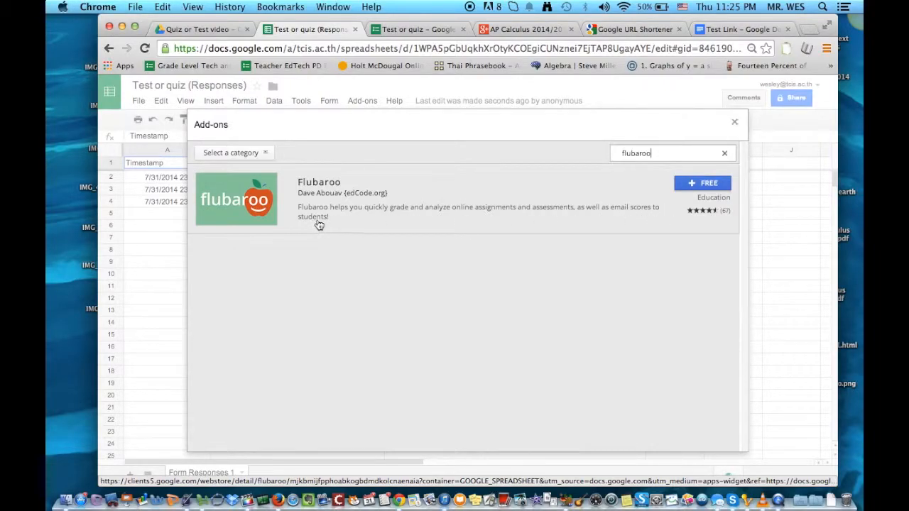
- Install the free Flubaroo add-on, grant it the requested account permissions, and dismiss its introductory notice
left_click(697, 186)
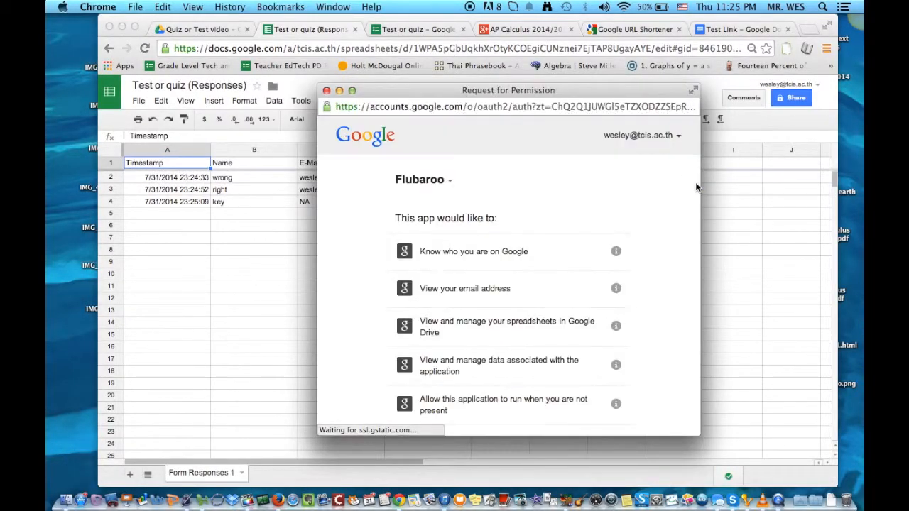
scroll(462, 331, "down", 3)
scroll(462, 331, "down", 2)
left_click(615, 414)
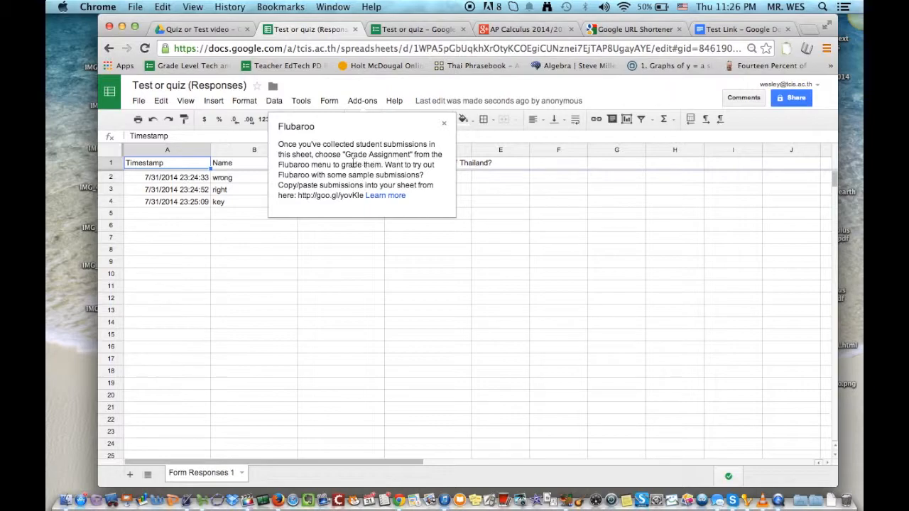
left_click(445, 125)
- Start grading the assignment with Flubaroo, using Name and E-Mail to identify students and 1 Point for the capital of Thailand question
left_click(362, 101)
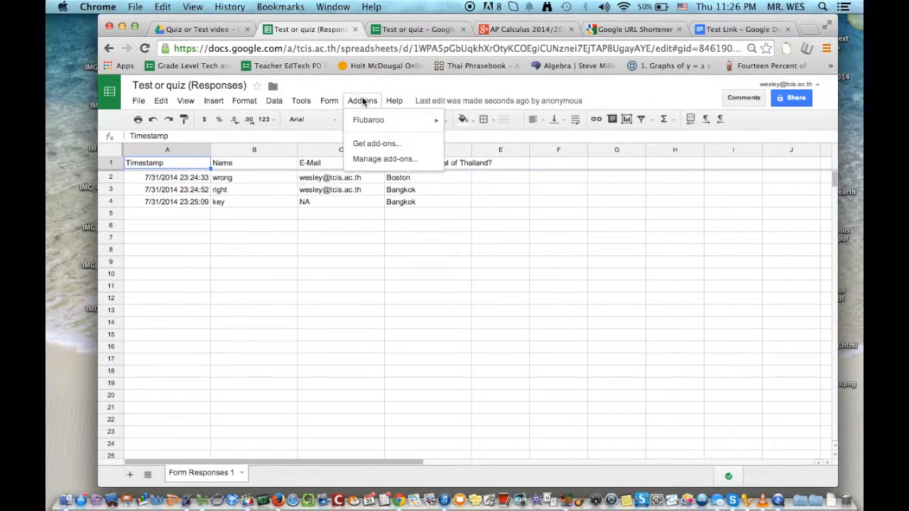
mouse_move(370, 121)
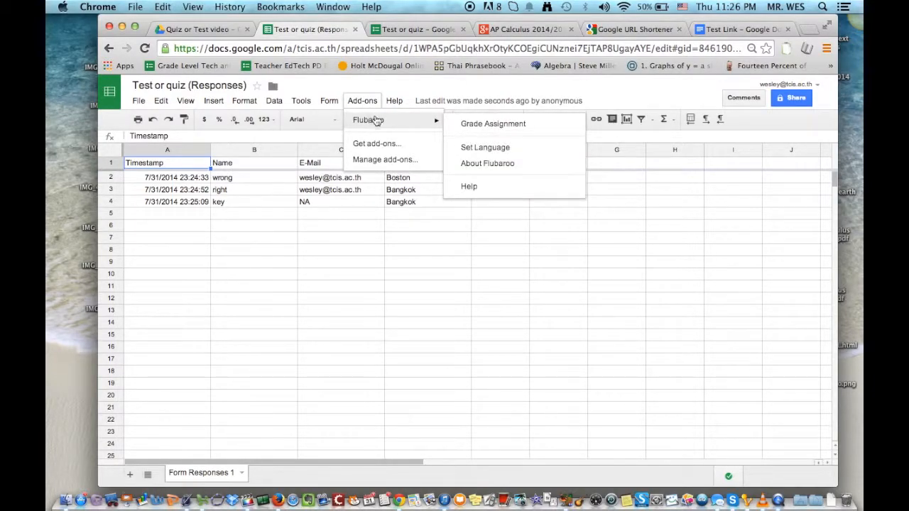
left_click(476, 124)
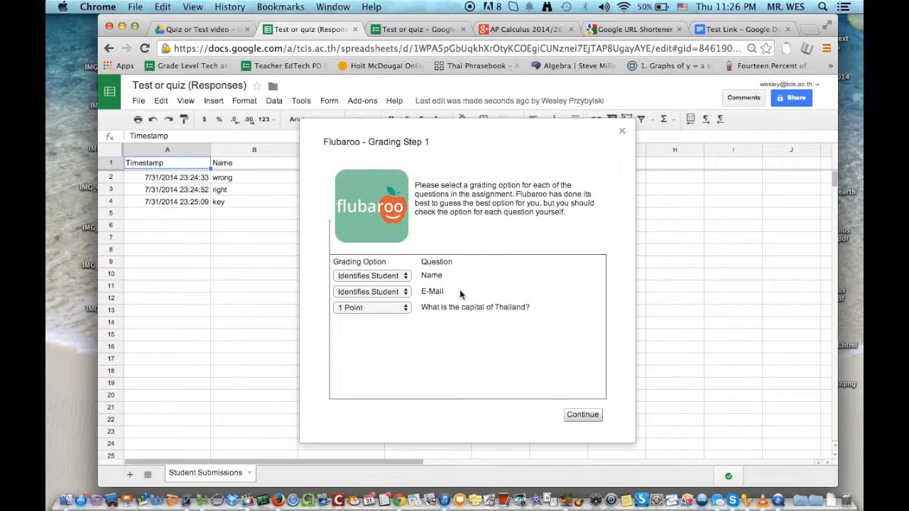
left_click(387, 307)
left_click(386, 307)
left_click(582, 418)
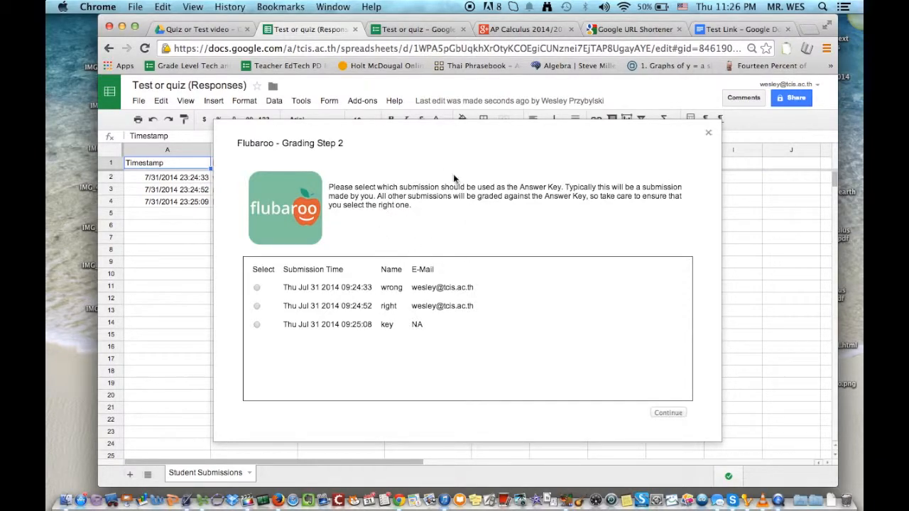
- Grade the submissions using the "key" submission as the answer key, and compare the Student Submissions sheet with the Grades sheet
left_click(257, 325)
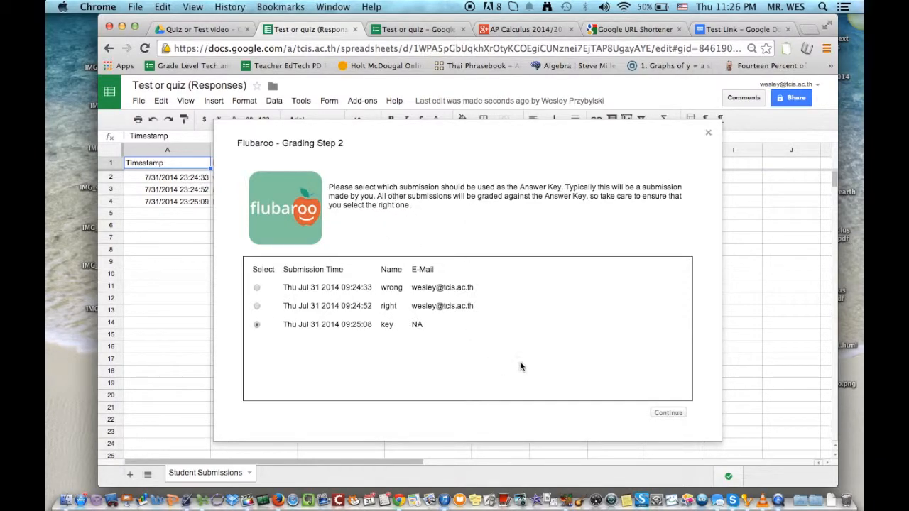
left_click(671, 414)
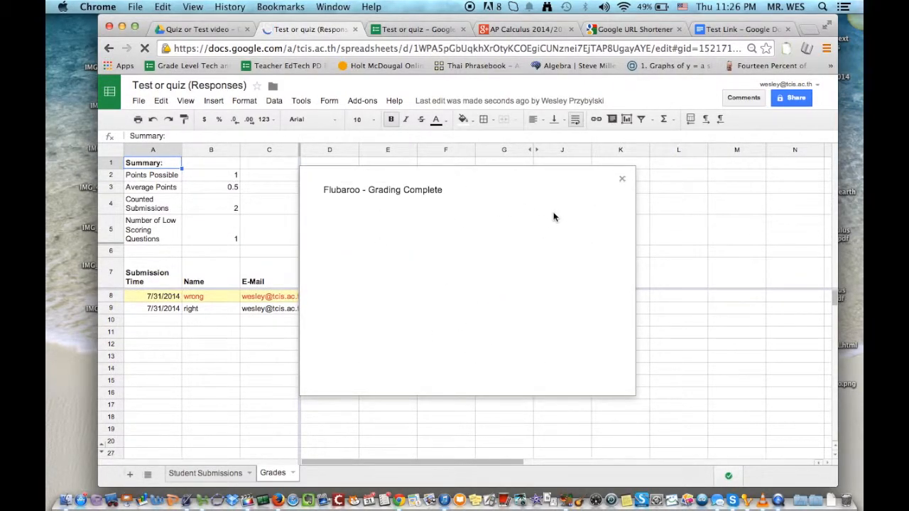
left_click(623, 182)
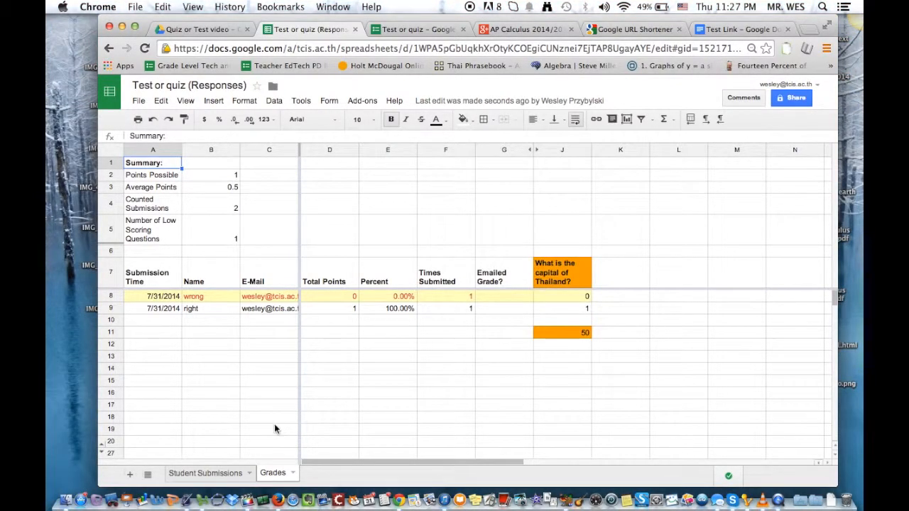
left_click(206, 473)
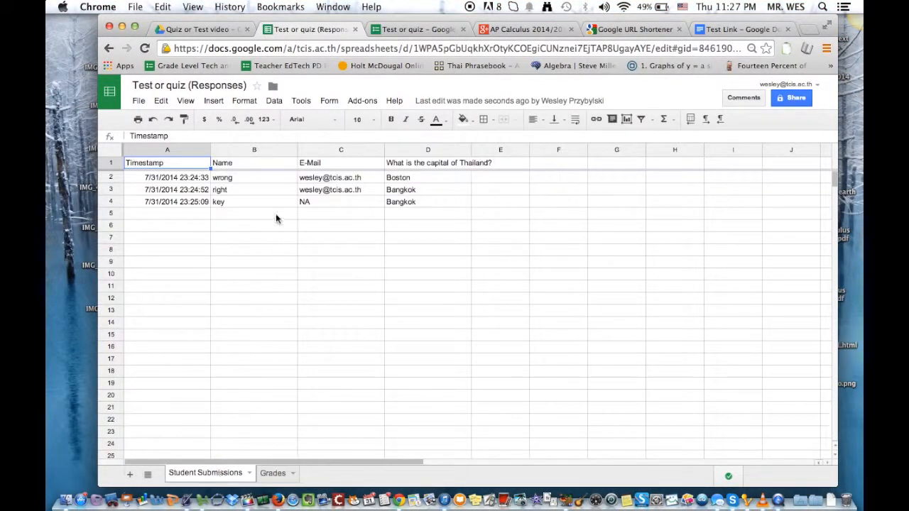
left_click(272, 474)
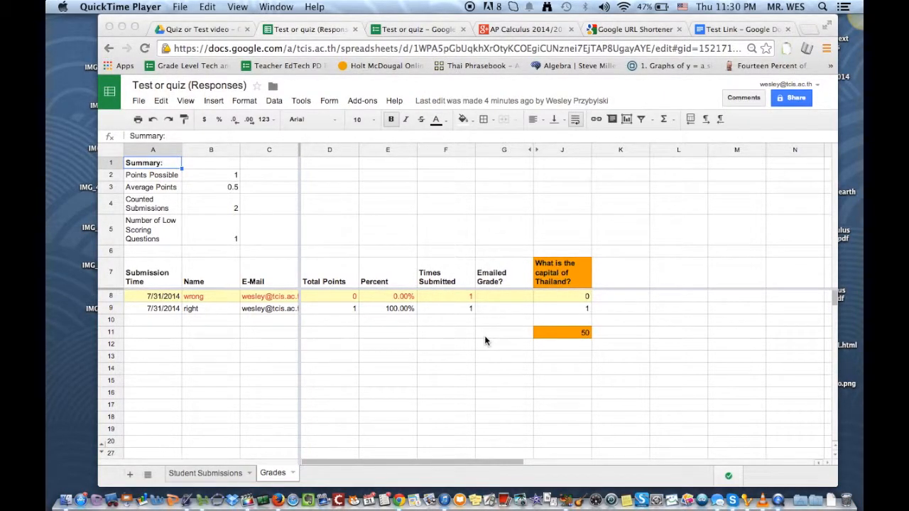
- Email the grades through Flubaroo using the E-Mail question, with the questions and scores list, the answer key and the message "Check your test results"
left_click(365, 103)
left_click(369, 104)
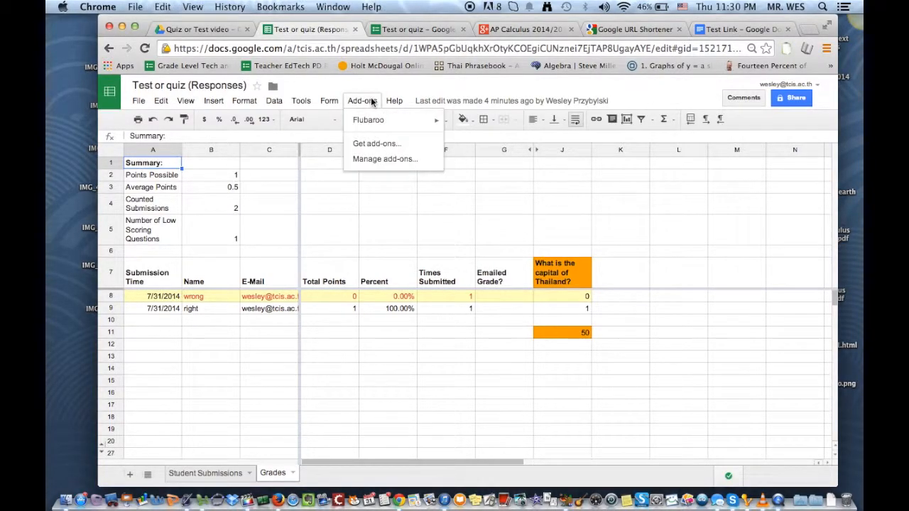
mouse_move(379, 125)
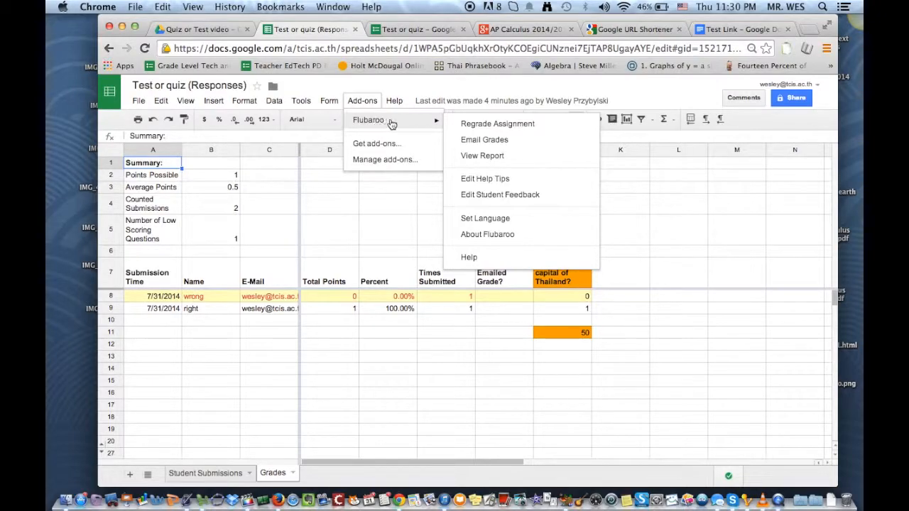
left_click(477, 142)
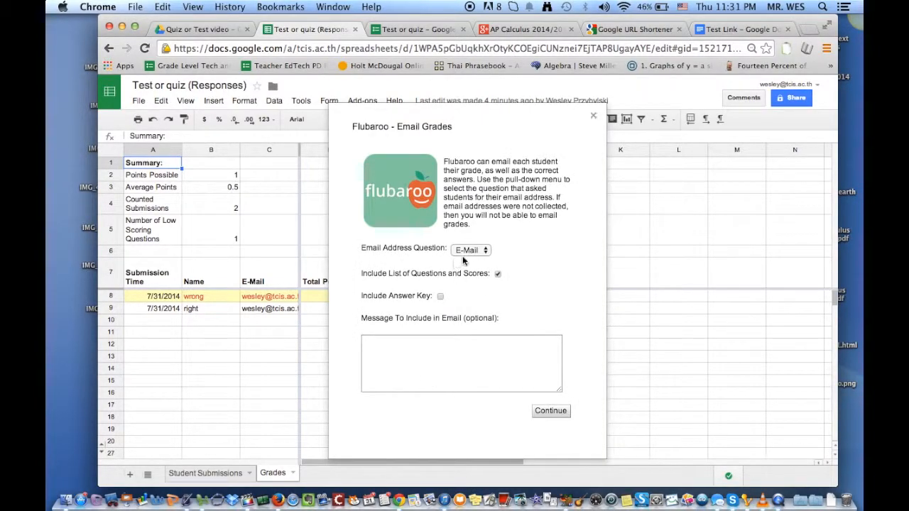
left_click(480, 253)
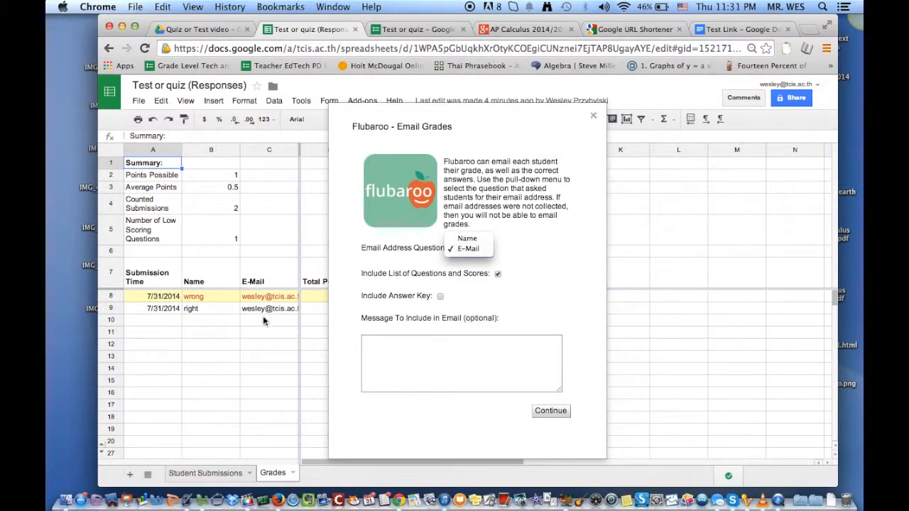
left_click(466, 249)
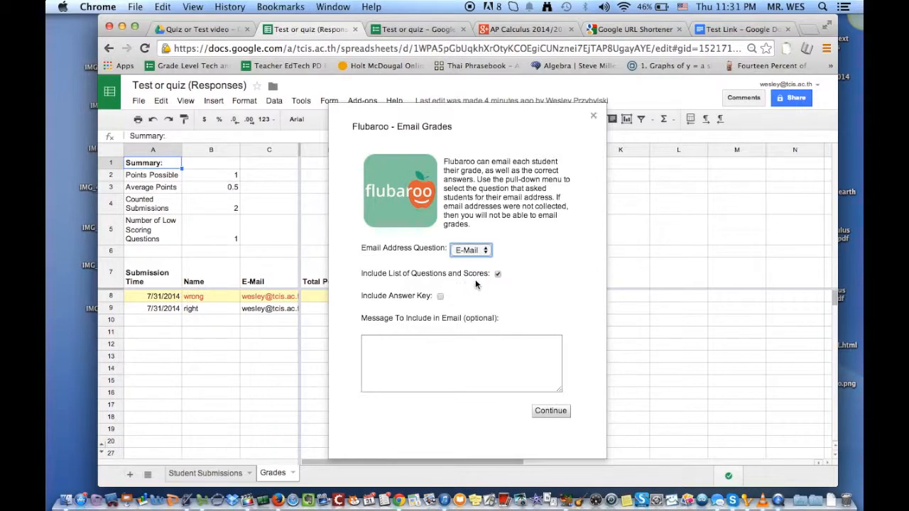
left_click(440, 297)
left_click(451, 347)
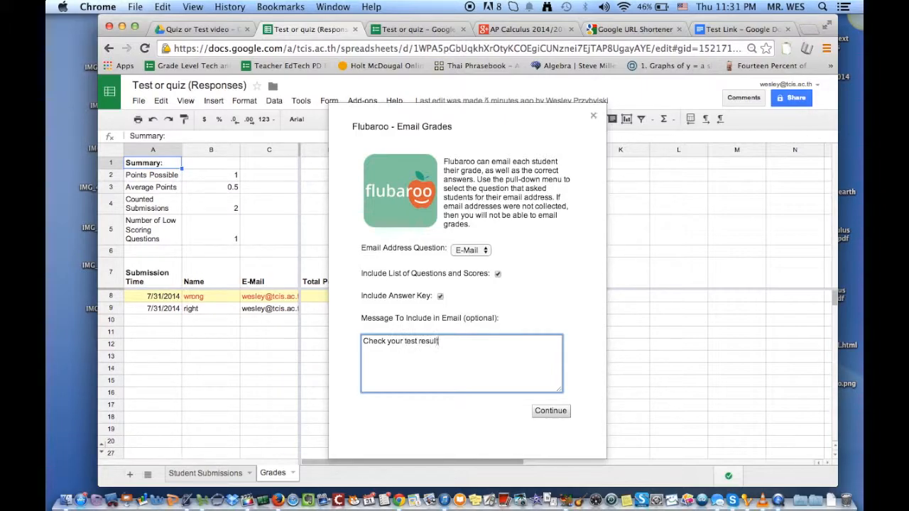
left_click(562, 418)
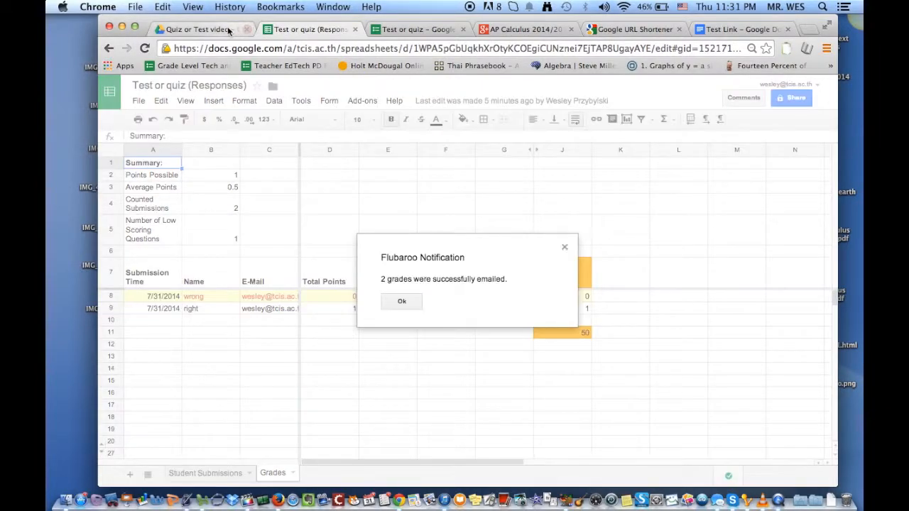
- Open Gmail from Drive and review both grade e-mails for "Test or quiz (Responses)" in the Updates category
left_click(199, 29)
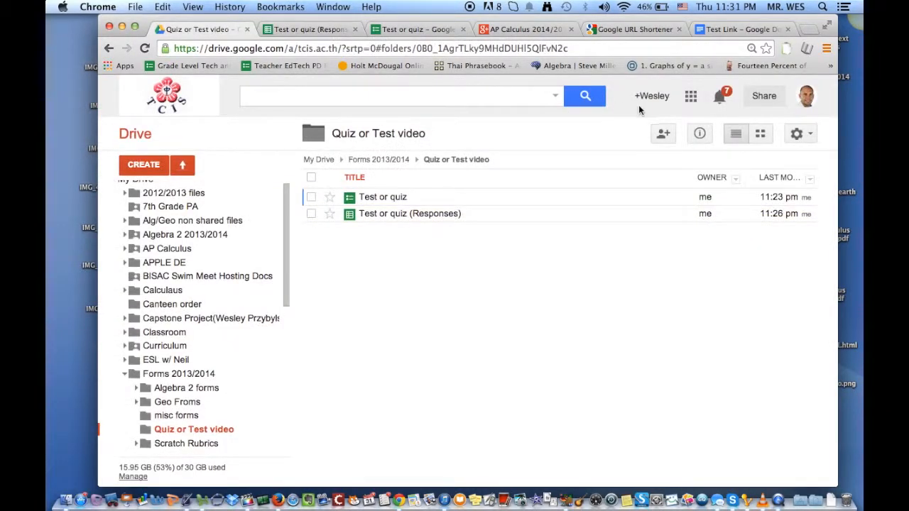
left_click(691, 96)
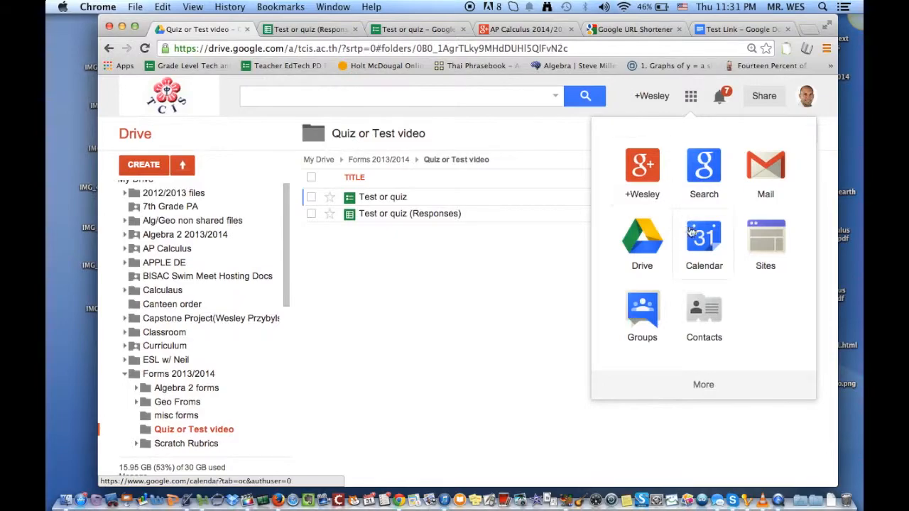
left_click(773, 170)
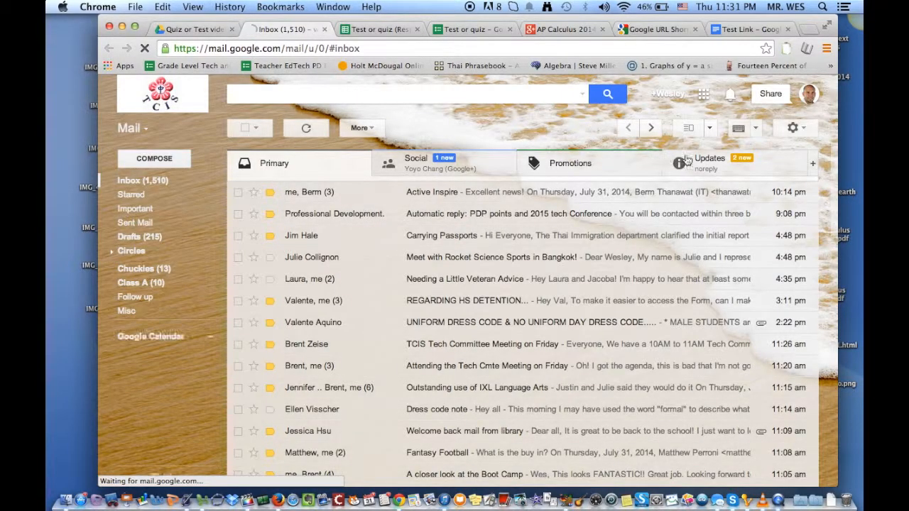
left_click(746, 165)
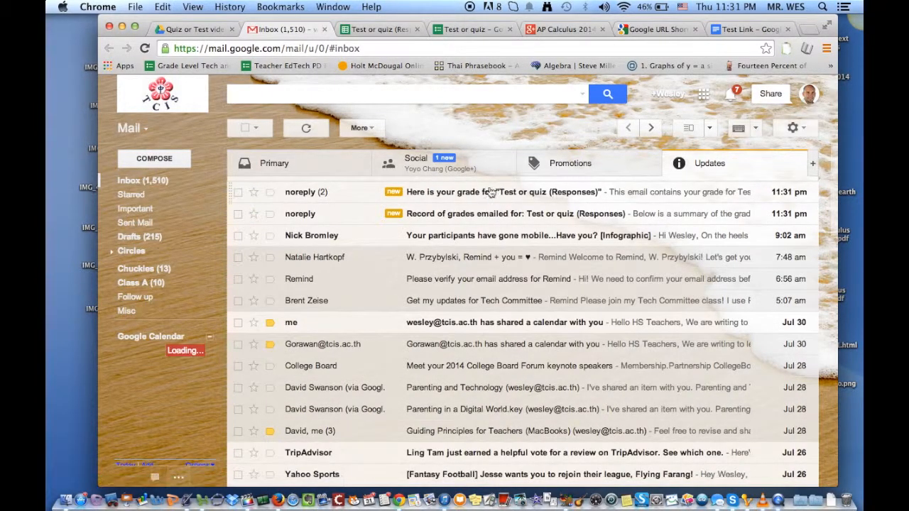
left_click(534, 197)
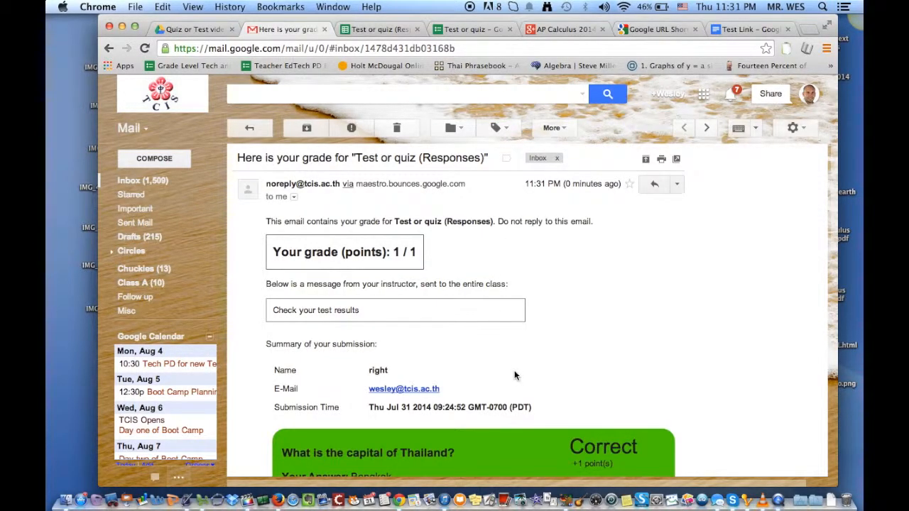
scroll(503, 373, "down", 3)
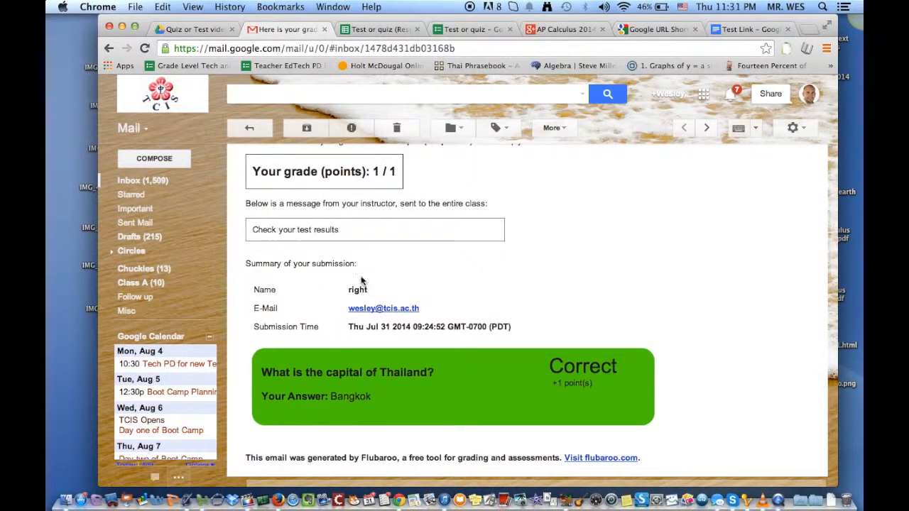
scroll(418, 392, "down", 5)
scroll(417, 392, "down", 12)
scroll(478, 382, "down", 1)
scroll(478, 382, "up", 2)
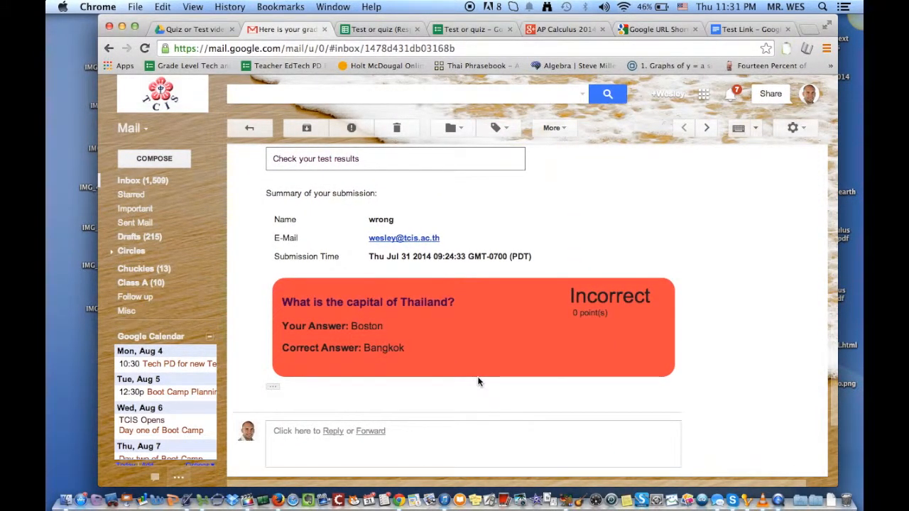
scroll(478, 382, "up", 20)
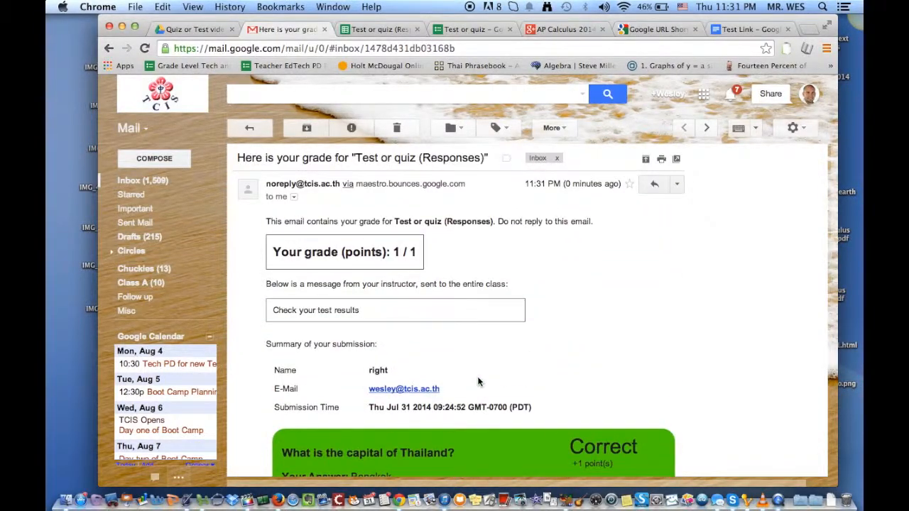